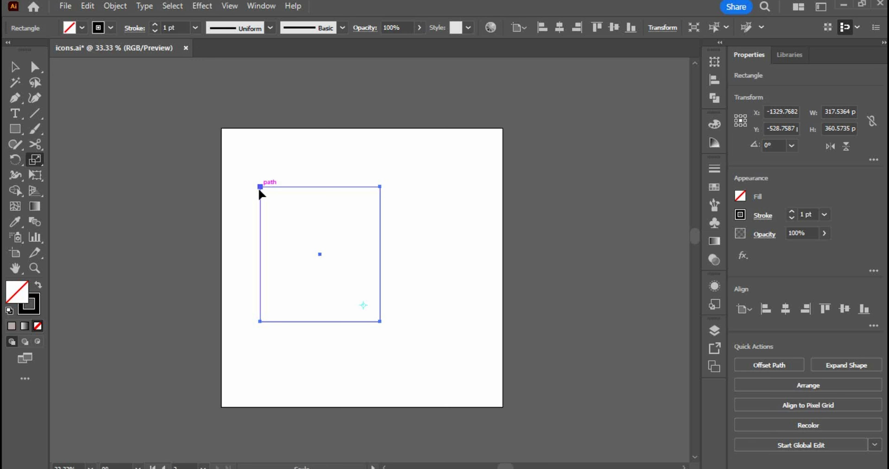
- Scale the rectangle freehand to about 240 by 330 px and pull its upper-right corner slightly inward
{"action": "mouse_move", "coordinate": [259, 188]}
{"action": "left_mouse_down"}
{"action": "mouse_move", "coordinate": [212, 135]}
{"action": "mouse_move", "coordinate": [281, 216]}
{"action": "mouse_move", "coordinate": [213, 151]}
{"action": "mouse_move", "coordinate": [210, 161]}
{"action": "mouse_move", "coordinate": [300, 201]}
{"action": "mouse_move", "coordinate": [314, 197]}
{"action": "mouse_move", "coordinate": [246, 190]}
{"action": "mouse_move", "coordinate": [247, 177]}
{"action": "left_mouse_up"}
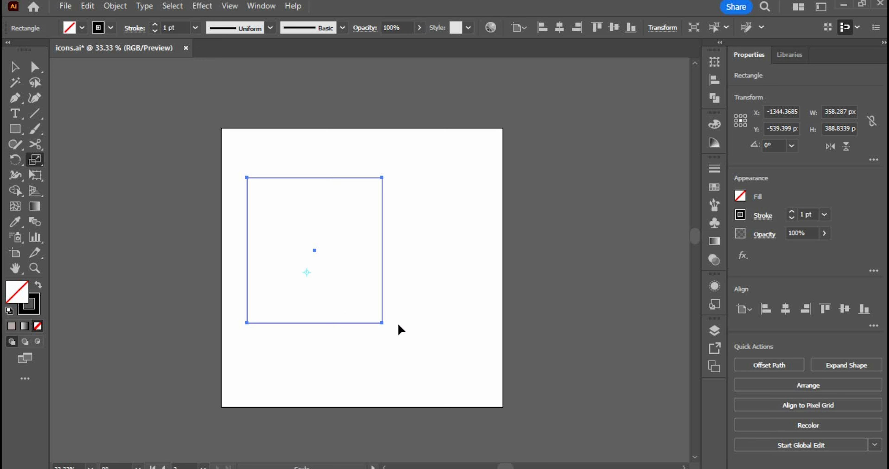
{"action": "left_click_drag", "start_coordinate": [383, 323], "coordinate": [357, 314]}
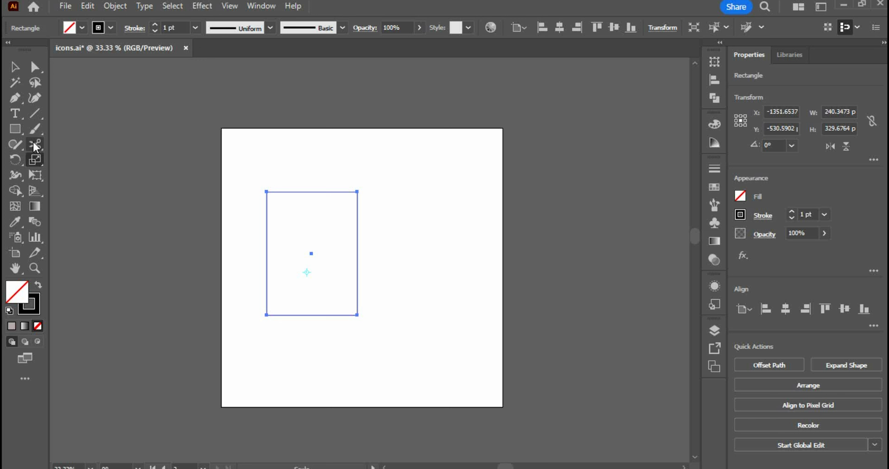
{"action": "left_click", "coordinate": [15, 129]}
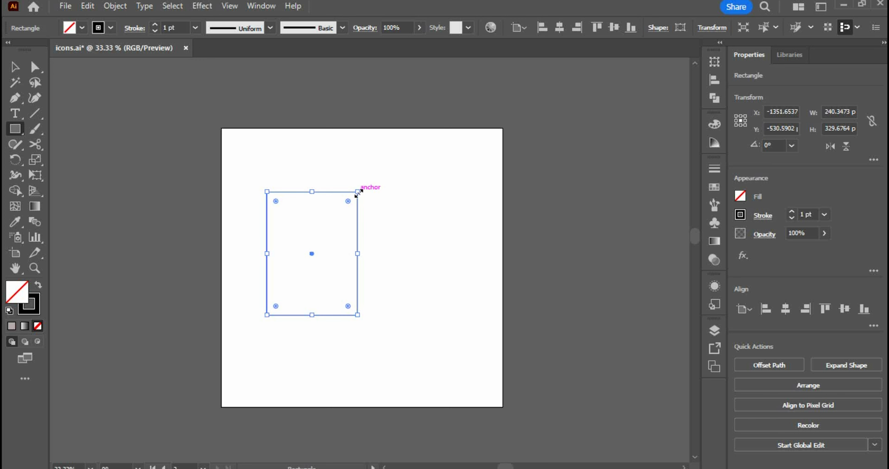
{"action": "left_click_drag", "start_coordinate": [358, 192], "coordinate": [347, 216]}
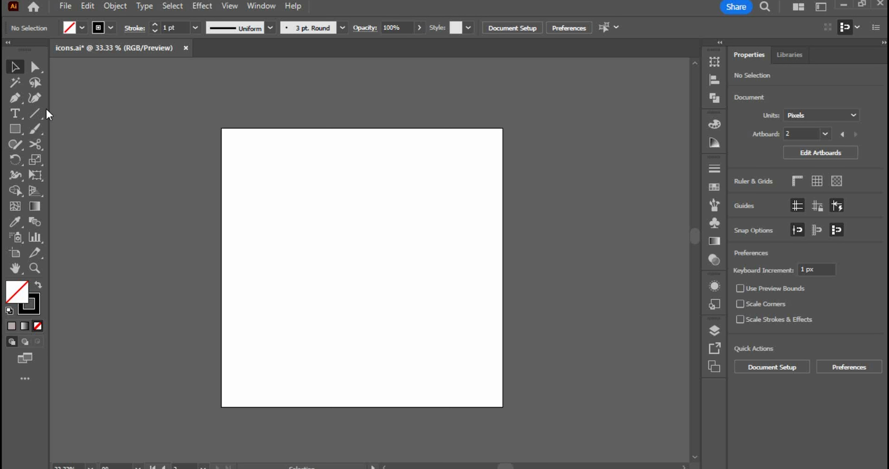
- Draw a diagonal line about 330 px wide and 398 px high, and add four anchor points along it with the Curvature tool
{"action": "left_click", "coordinate": [40, 110]}
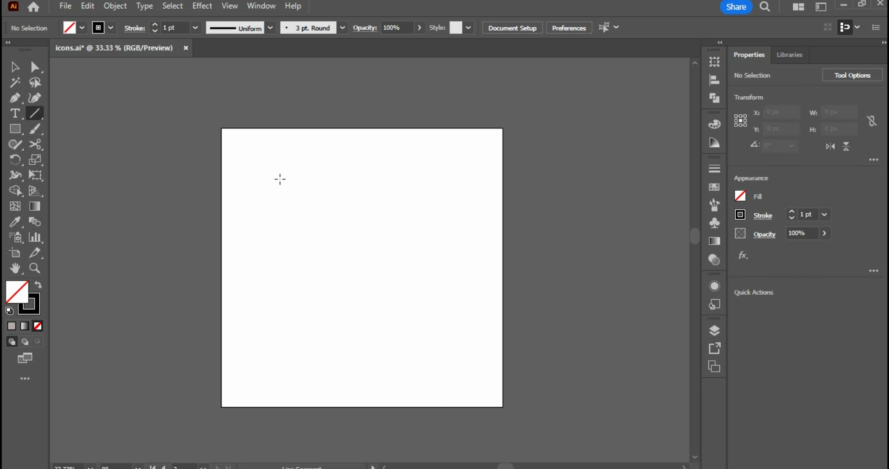
{"action": "left_click_drag", "start_coordinate": [279, 179], "coordinate": [405, 328]}
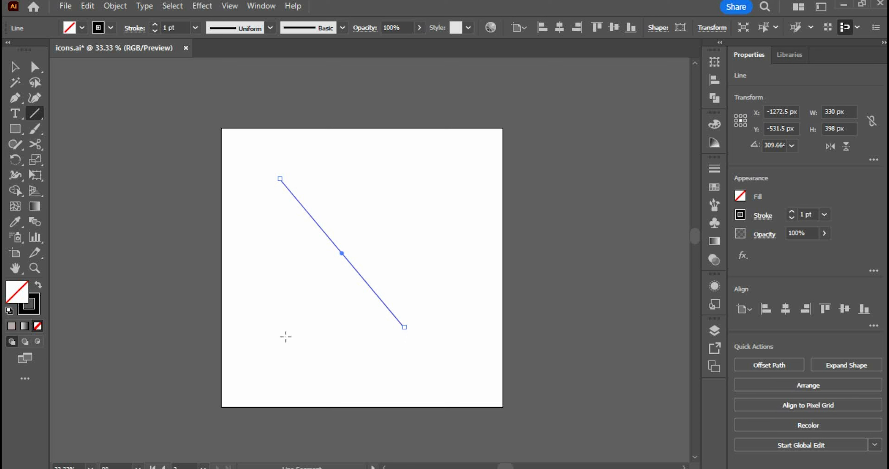
{"action": "left_click", "coordinate": [35, 98]}
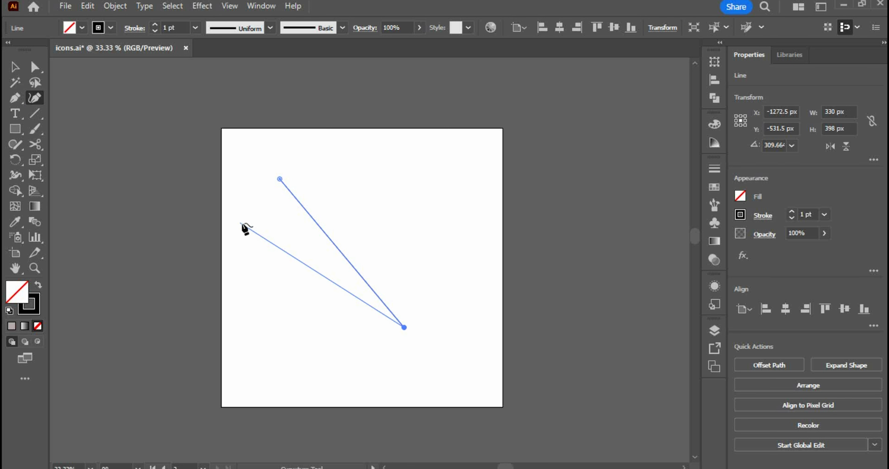
{"action": "left_click", "coordinate": [371, 289]}
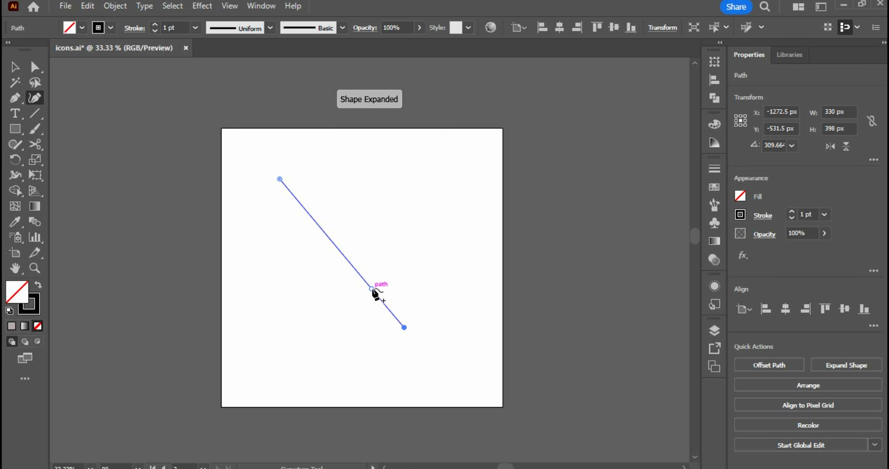
{"action": "left_click", "coordinate": [346, 259]}
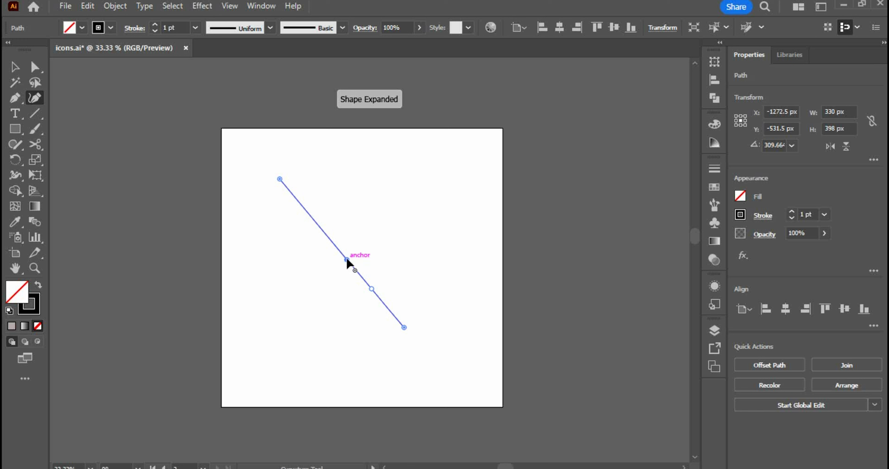
{"action": "left_click", "coordinate": [322, 231]}
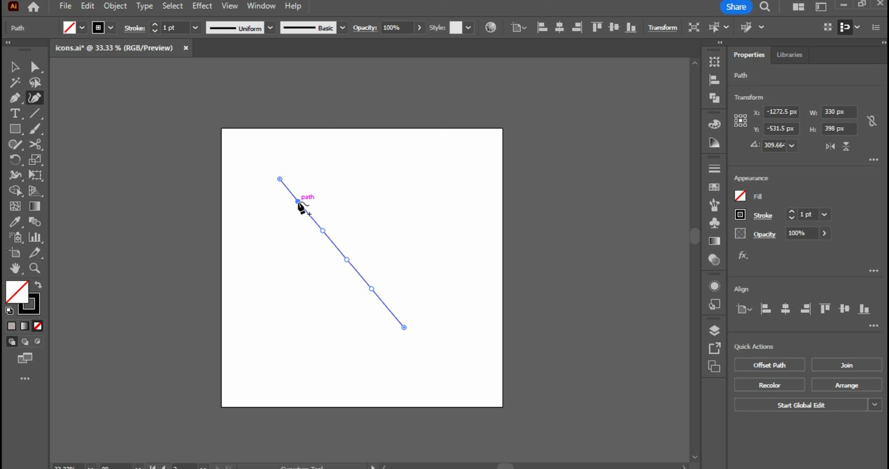
{"action": "key", "text": "v"}
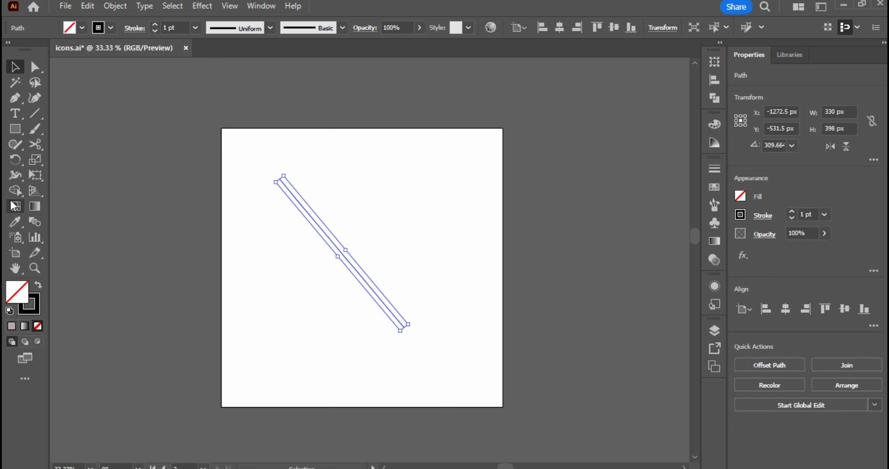
- Widen the line's stroke to about 21 px at its second inner anchor from the upper end with the Width tool
{"action": "left_click", "coordinate": [19, 177]}
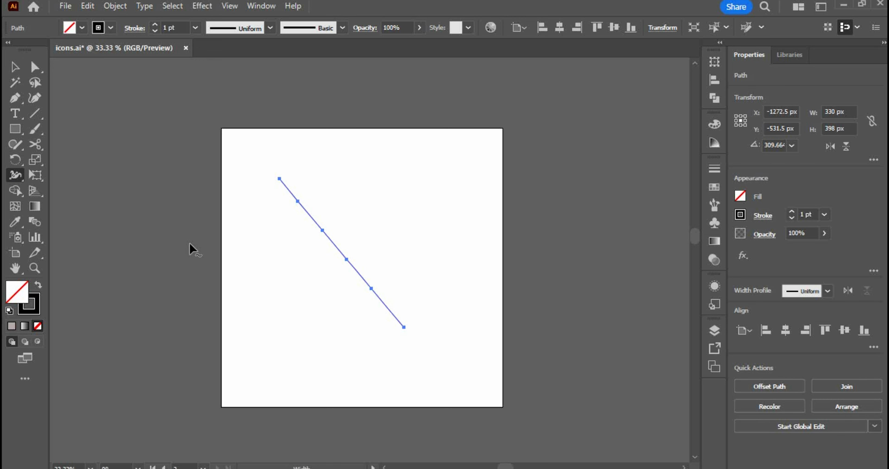
{"action": "key", "text": "ctrl+equal"}
{"action": "key", "text": "ctrl+equal"}
{"action": "key", "text": "ctrl+equal"}
{"action": "key", "text": "ctrl+equal"}
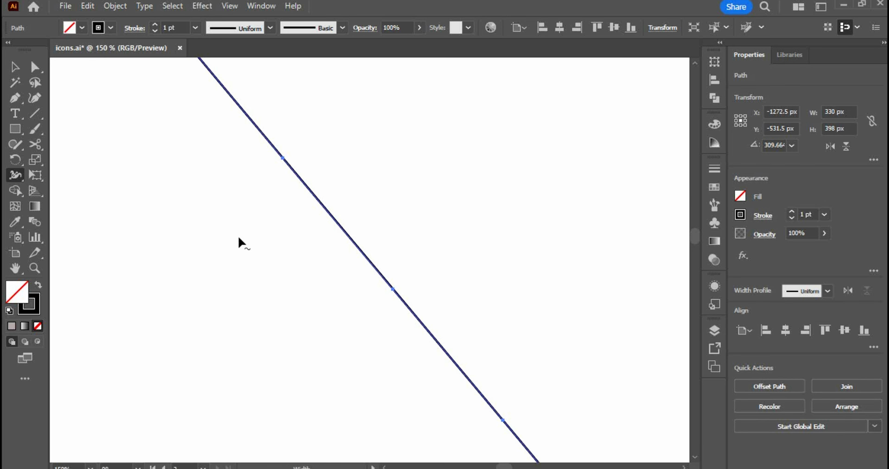
{"action": "scroll", "coordinate": [238, 237], "scroll_direction": "up", "scroll_amount": 3}
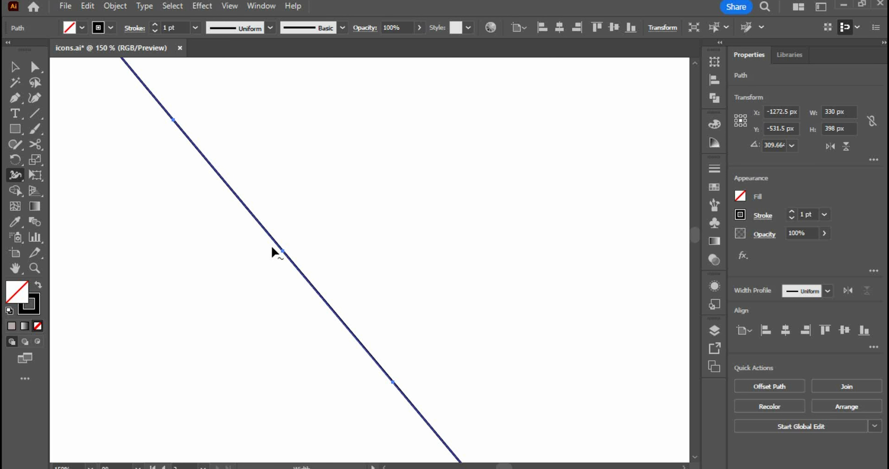
{"action": "left_click_drag", "start_coordinate": [283, 254], "coordinate": [268, 264]}
{"action": "key", "text": "ctrl+minus"}
{"action": "key", "text": "ctrl+minus"}
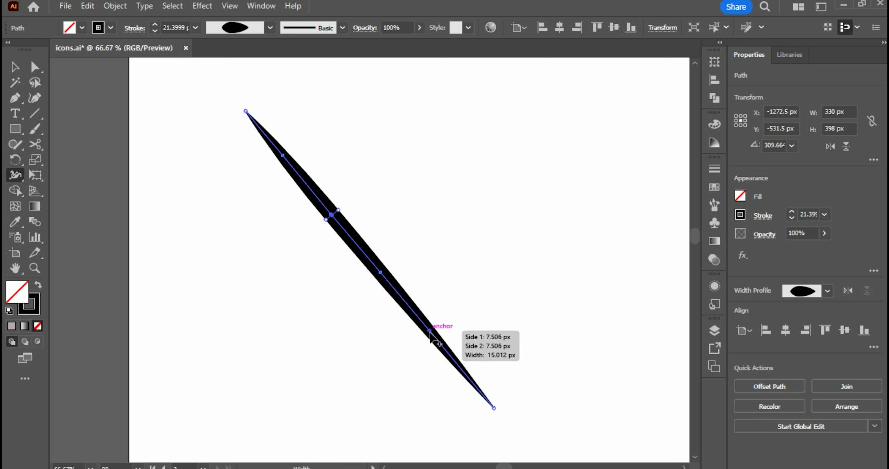
- Widen the stroke to about 162 px at the anchor nearest its lower end, and try reshaping the width at the middle
{"action": "mouse_move", "coordinate": [435, 338]}
{"action": "left_mouse_down"}
{"action": "mouse_move", "coordinate": [392, 383]}
{"action": "mouse_move", "coordinate": [382, 369]}
{"action": "left_mouse_up"}
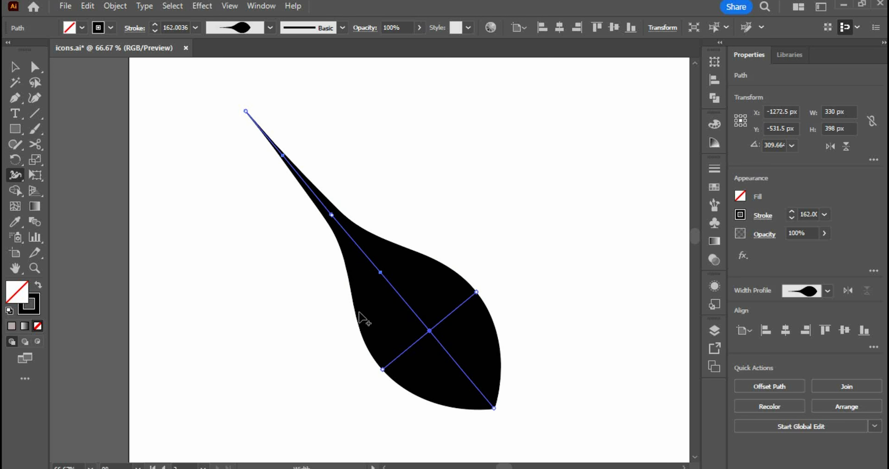
{"action": "left_click_drag", "start_coordinate": [382, 281], "coordinate": [410, 311]}
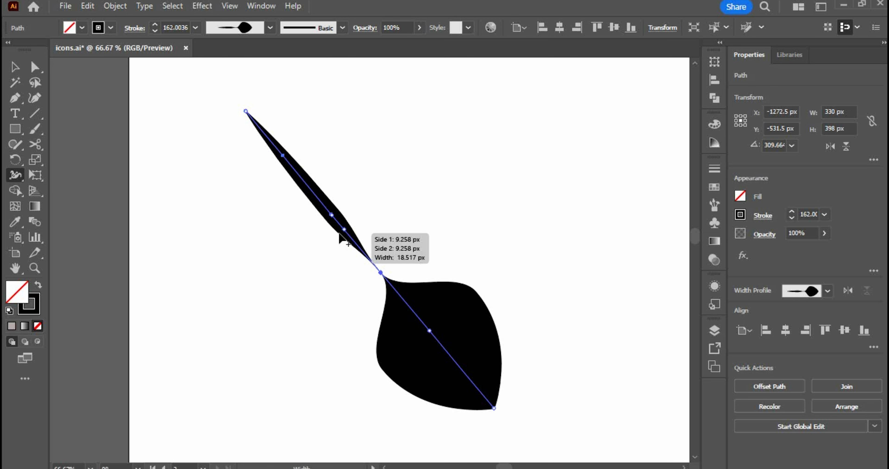
{"action": "key", "text": "ctrl+z"}
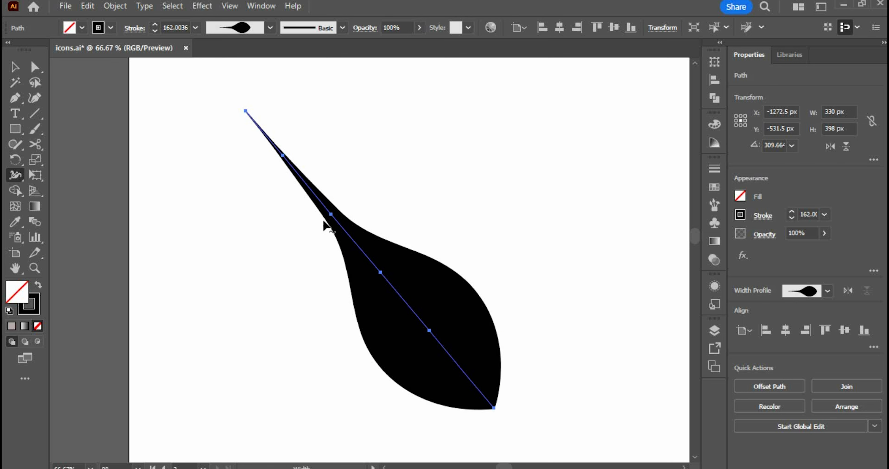
- Widen the stroke at its narrow neck and flare it into a rounded bulge at the anchor nearest the upper end
{"action": "mouse_move", "coordinate": [328, 224]}
{"action": "left_mouse_down"}
{"action": "mouse_move", "coordinate": [306, 233]}
{"action": "mouse_move", "coordinate": [327, 215]}
{"action": "mouse_move", "coordinate": [313, 220]}
{"action": "left_mouse_up"}
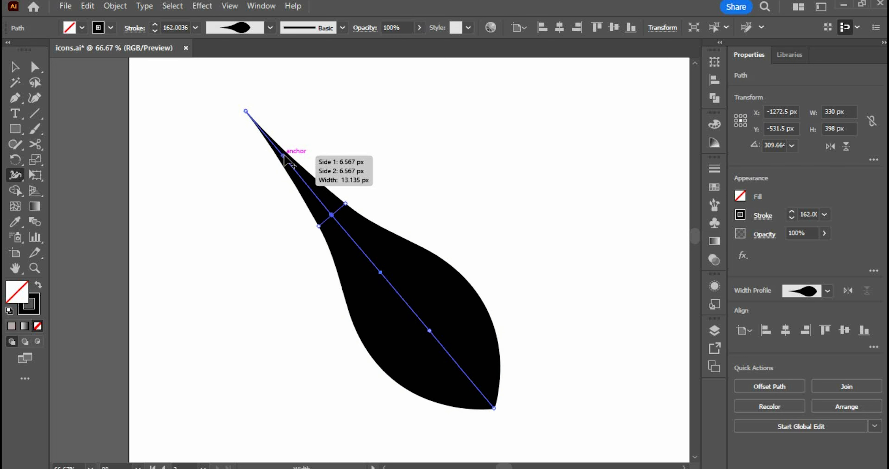
{"action": "mouse_move", "coordinate": [289, 160]}
{"action": "left_mouse_down"}
{"action": "mouse_move", "coordinate": [299, 170]}
{"action": "mouse_move", "coordinate": [318, 167]}
{"action": "mouse_move", "coordinate": [332, 150]}
{"action": "left_mouse_up"}
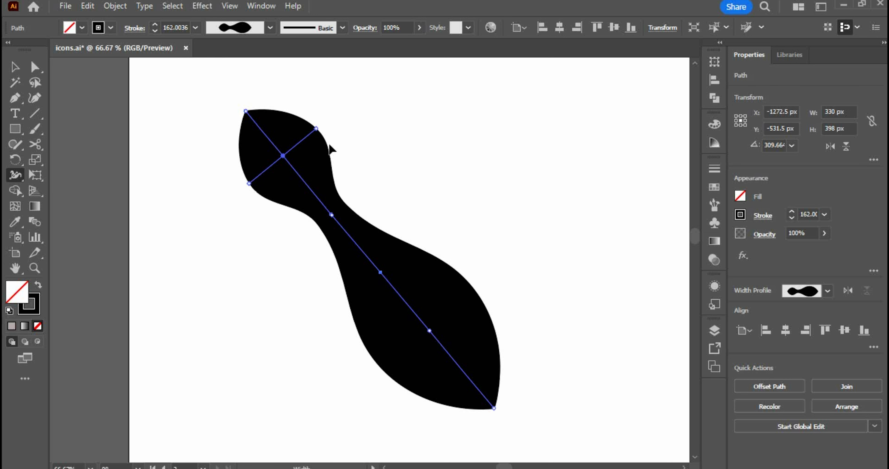
{"action": "key", "text": "v"}
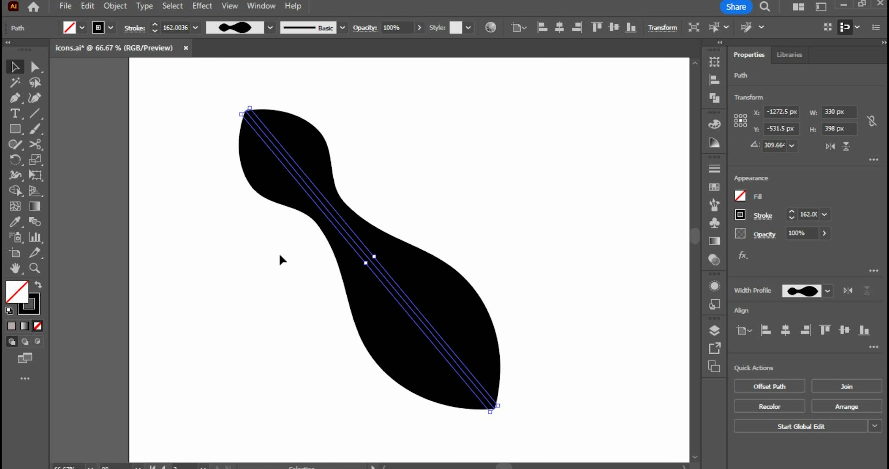
- Move the shaped path about 55 px left and 8 px up on the artboard
{"action": "left_click", "coordinate": [274, 331]}
{"action": "left_click_drag", "start_coordinate": [395, 308], "coordinate": [351, 298]}
{"action": "key", "text": "ctrl+minus"}
{"action": "key", "text": "ctrl+minus"}
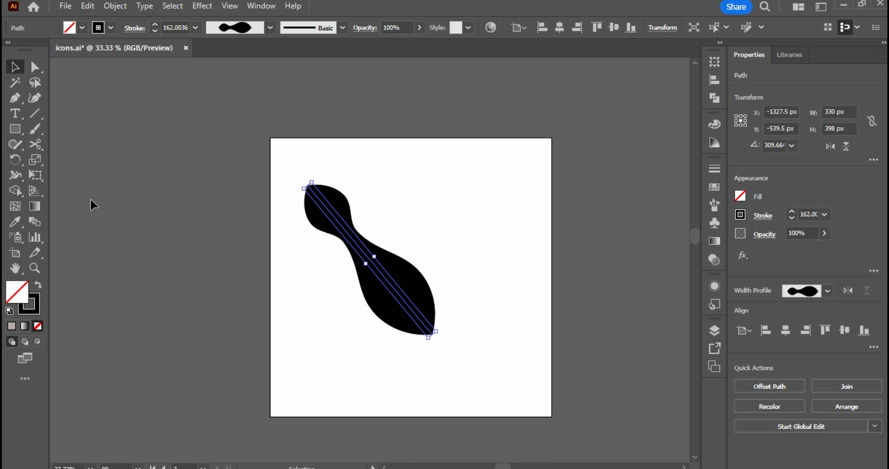
- Extend the path from its lower end with the Curvature tool, curving around the right side, over the top and down the left of the artboard
{"action": "left_click", "coordinate": [15, 98]}
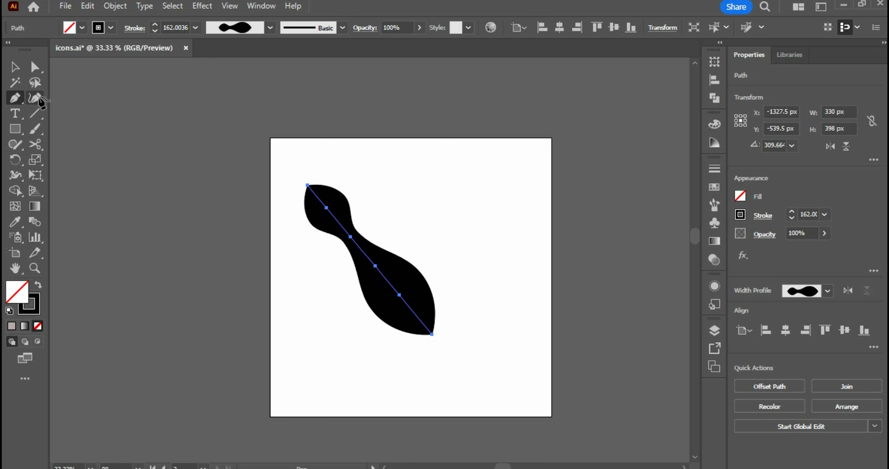
{"action": "left_click", "coordinate": [35, 97]}
{"action": "left_click", "coordinate": [433, 396]}
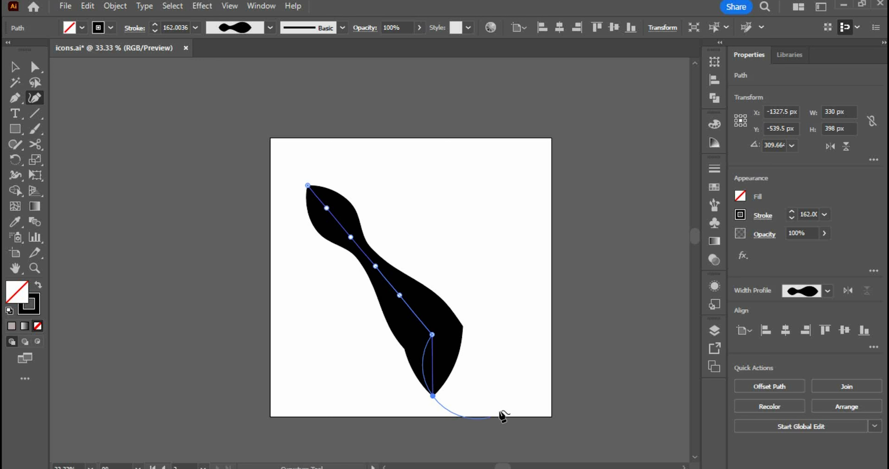
{"action": "left_click", "coordinate": [525, 395]}
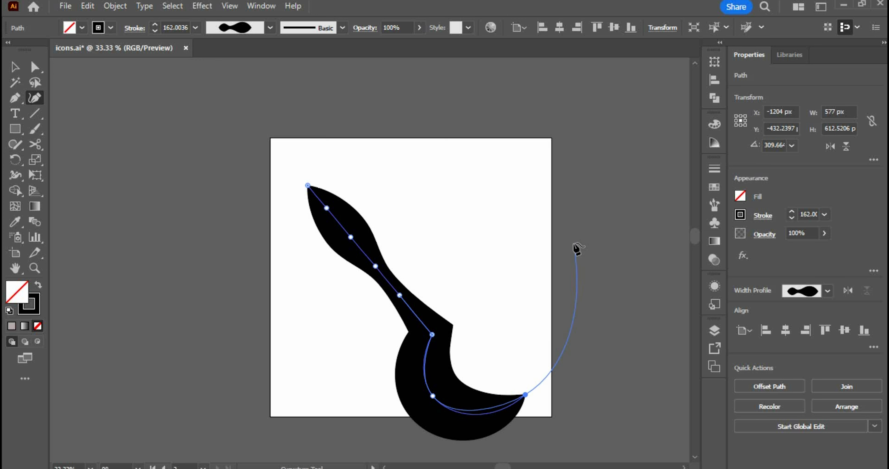
{"action": "left_click", "coordinate": [574, 243]}
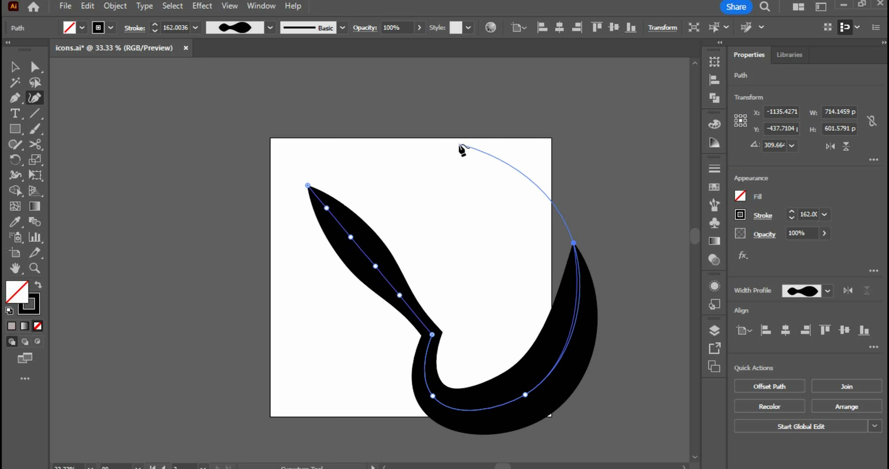
{"action": "left_click", "coordinate": [459, 144]}
{"action": "left_click", "coordinate": [506, 96]}
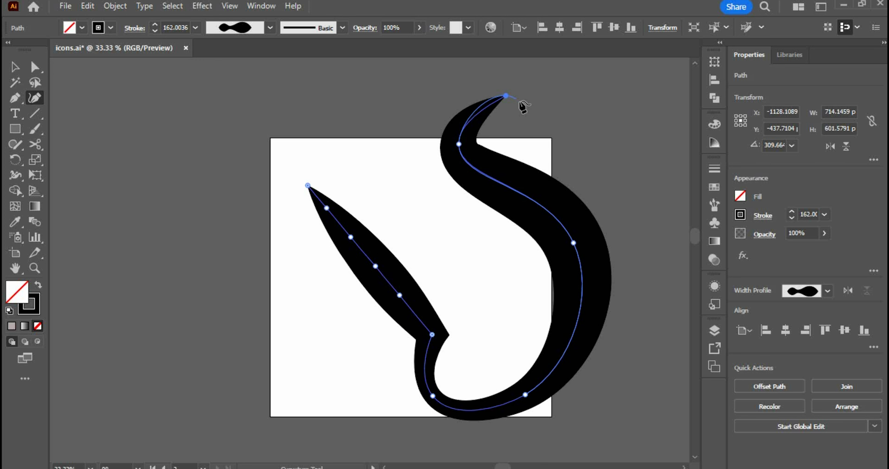
{"action": "key", "text": "Escape"}
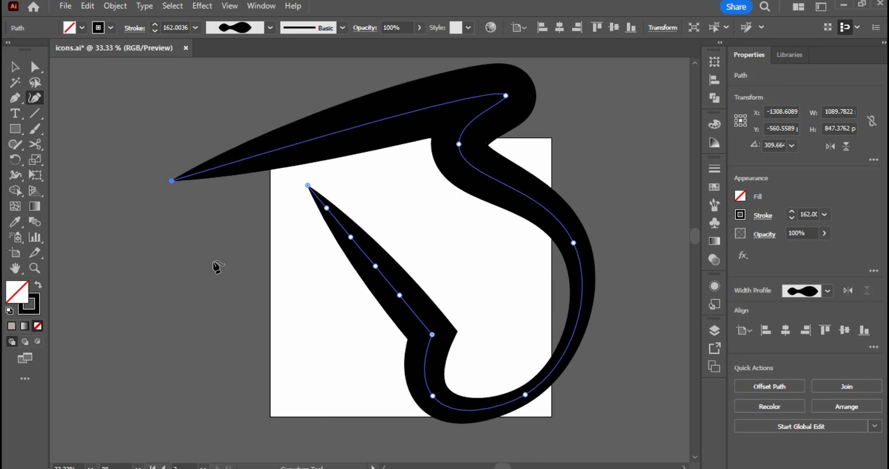
{"action": "left_click", "coordinate": [214, 260]}
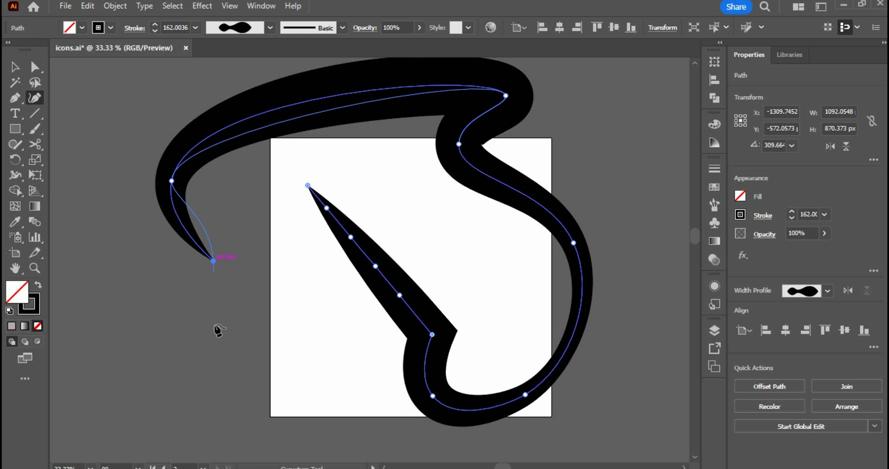
{"action": "left_click", "coordinate": [145, 384]}
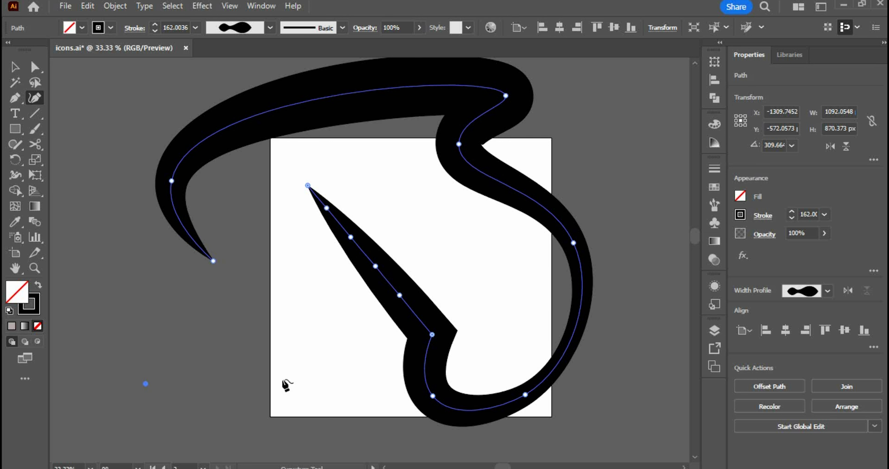
{"action": "left_click", "coordinate": [308, 185]}
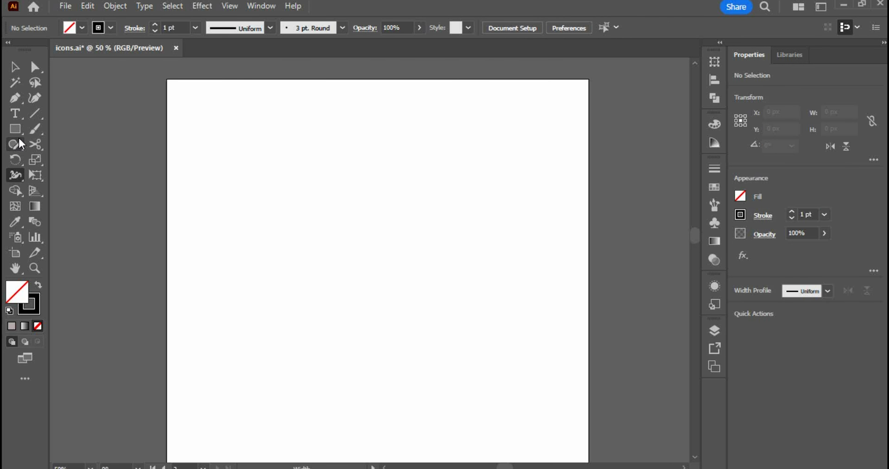
- Draw a winding open path with seven anchors using the Curvature tool, from the artboard's upper left, around a lower-right loop, to its top edge
{"action": "left_click", "coordinate": [34, 98]}
{"action": "left_click", "coordinate": [236, 137]}
{"action": "left_click", "coordinate": [415, 230]}
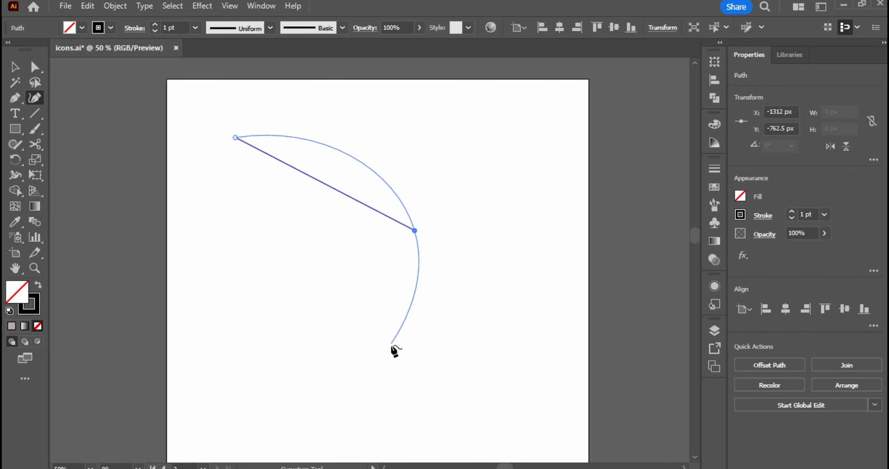
{"action": "left_click", "coordinate": [399, 356]}
{"action": "left_click", "coordinate": [536, 385]}
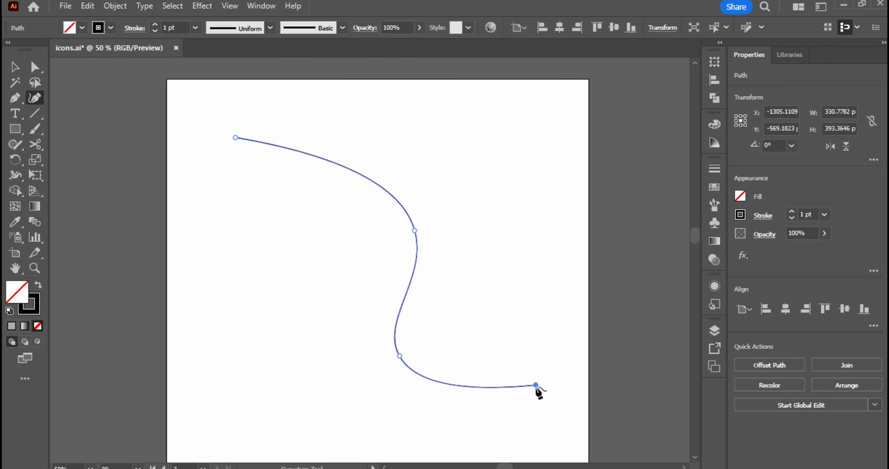
{"action": "left_click", "coordinate": [503, 221]}
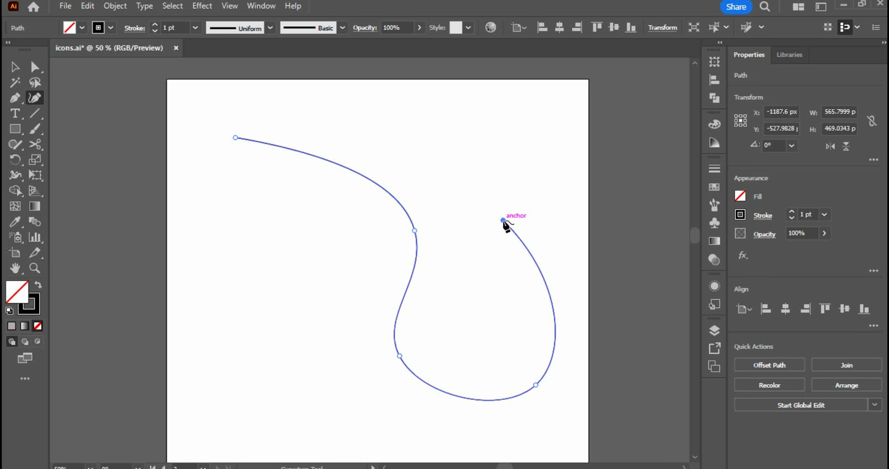
{"action": "left_click", "coordinate": [545, 121]}
{"action": "left_click", "coordinate": [406, 87]}
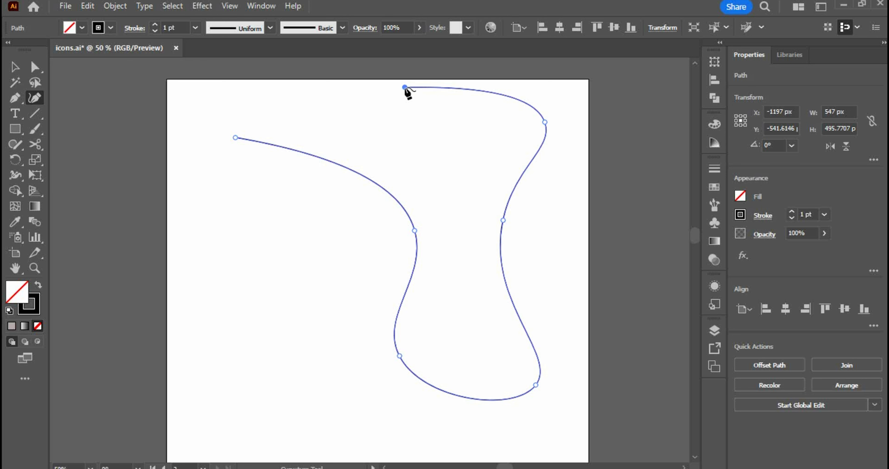
- Move the winding path down and left, then widen its stroke with the Width tool near its left end and at the upper-right bend
{"action": "key", "text": "v"}
{"action": "left_click_drag", "start_coordinate": [341, 168], "coordinate": [321, 212]}
{"action": "left_click", "coordinate": [15, 175]}
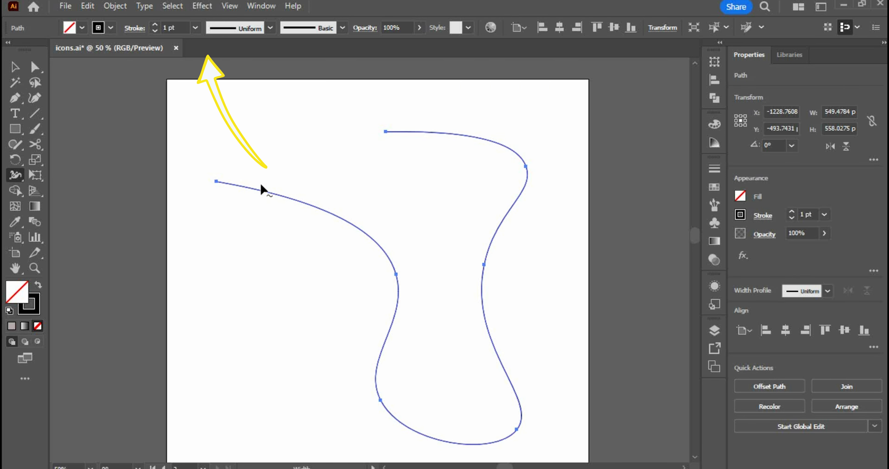
{"action": "left_click_drag", "start_coordinate": [268, 201], "coordinate": [264, 199]}
{"action": "mouse_move", "coordinate": [397, 275]}
{"action": "left_mouse_down"}
{"action": "mouse_move", "coordinate": [380, 255]}
{"action": "mouse_move", "coordinate": [371, 280]}
{"action": "mouse_move", "coordinate": [403, 264]}
{"action": "mouse_move", "coordinate": [393, 270]}
{"action": "left_mouse_up"}
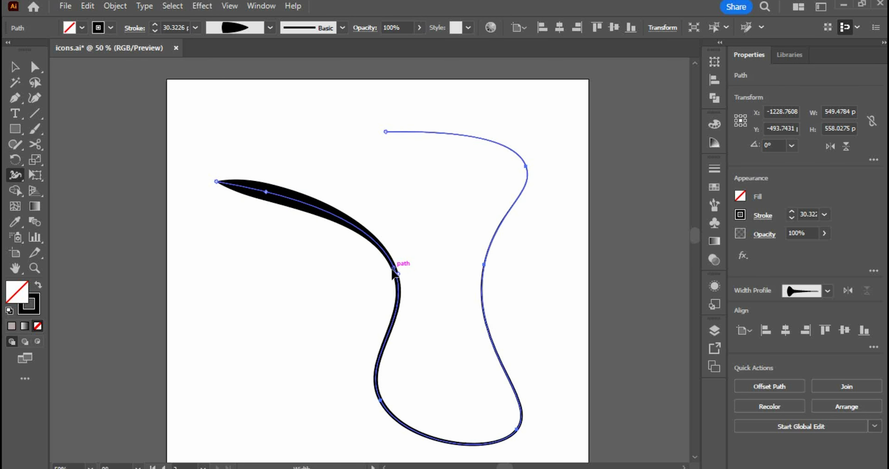
{"action": "left_click_drag", "start_coordinate": [523, 167], "coordinate": [513, 170]}
{"action": "key", "text": "v"}
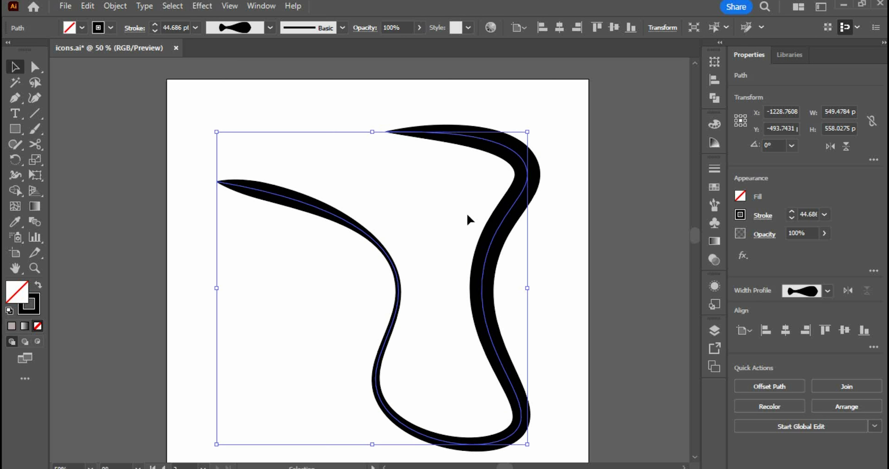
- Move the shaped path about 51 px left and 26 px up, then delete it from the artboard
{"action": "left_click", "coordinate": [195, 307]}
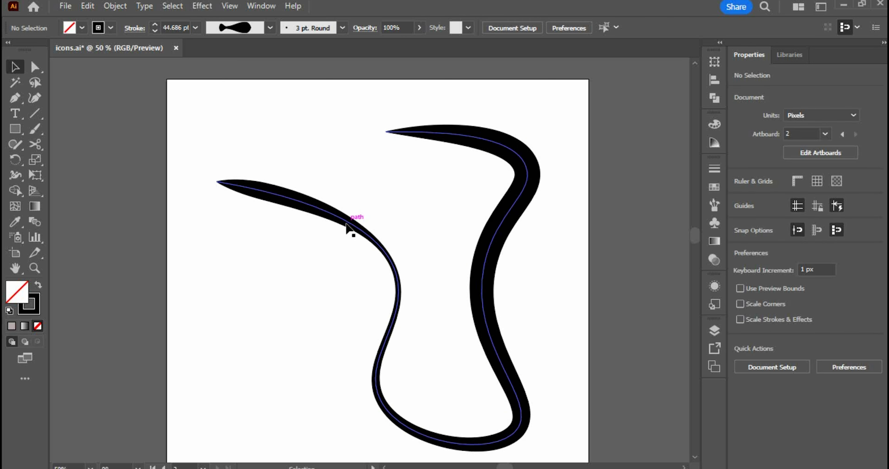
{"action": "left_click_drag", "start_coordinate": [350, 227], "coordinate": [320, 211]}
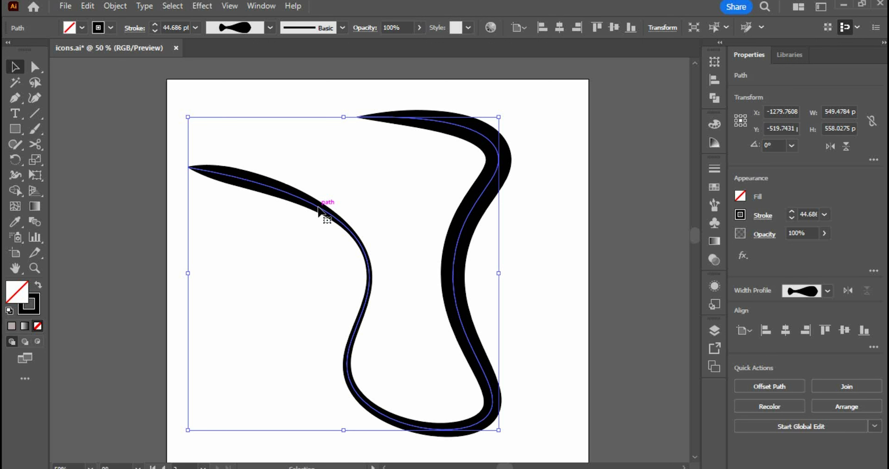
{"action": "left_click", "coordinate": [175, 218]}
{"action": "left_click_drag", "start_coordinate": [179, 154], "coordinate": [435, 352]}
{"action": "key", "text": "Delete"}
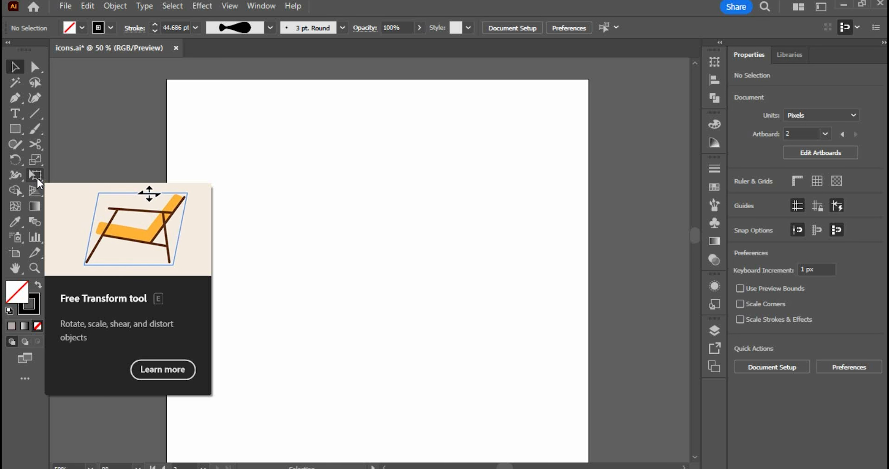
- Draw a rectangle about 272 × 306 px and resize it from its upper corners with Free Transform to about 283 × 271 px
{"action": "left_click", "coordinate": [13, 131]}
{"action": "left_click_drag", "start_coordinate": [208, 142], "coordinate": [362, 315]}
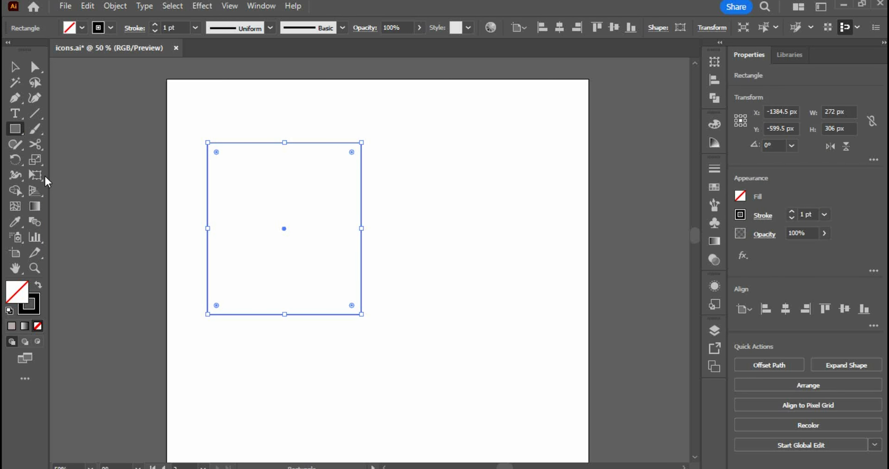
{"action": "left_click", "coordinate": [36, 174]}
{"action": "left_click_drag", "start_coordinate": [207, 143], "coordinate": [233, 174]}
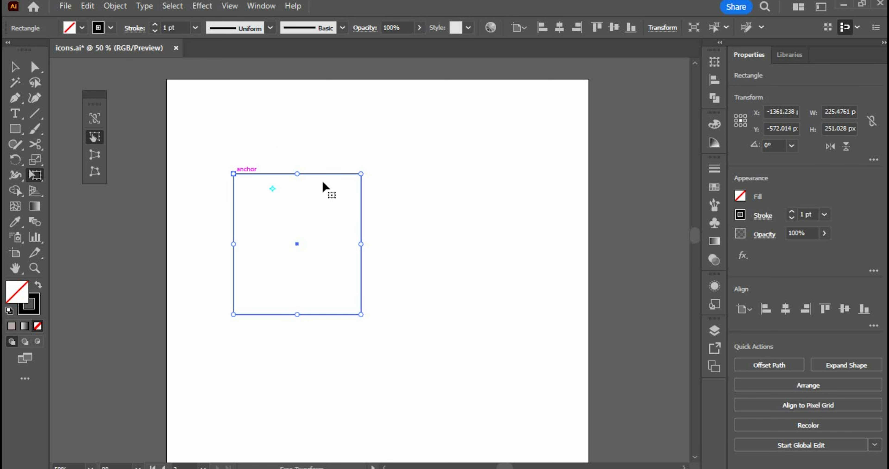
{"action": "left_click_drag", "start_coordinate": [361, 175], "coordinate": [394, 163]}
- Apply Perspective Distort to the rectangle, narrowing its top edge symmetrically and shortening its left side
{"action": "left_click", "coordinate": [95, 156]}
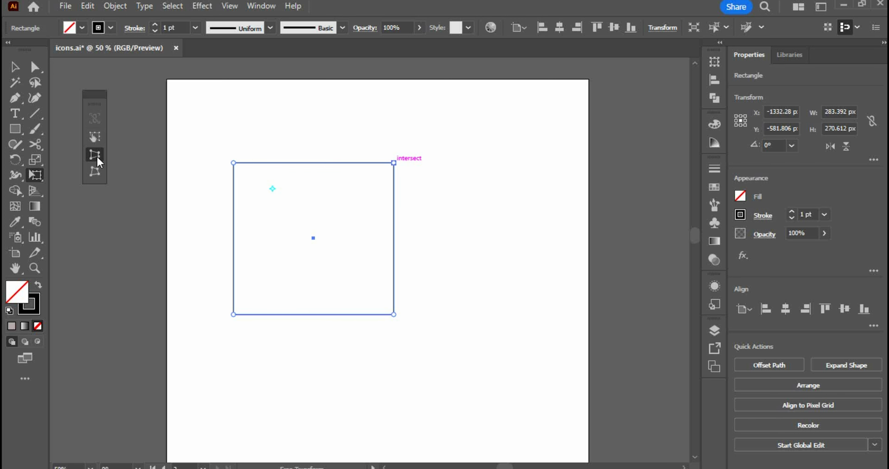
{"action": "left_click_drag", "start_coordinate": [234, 165], "coordinate": [287, 194]}
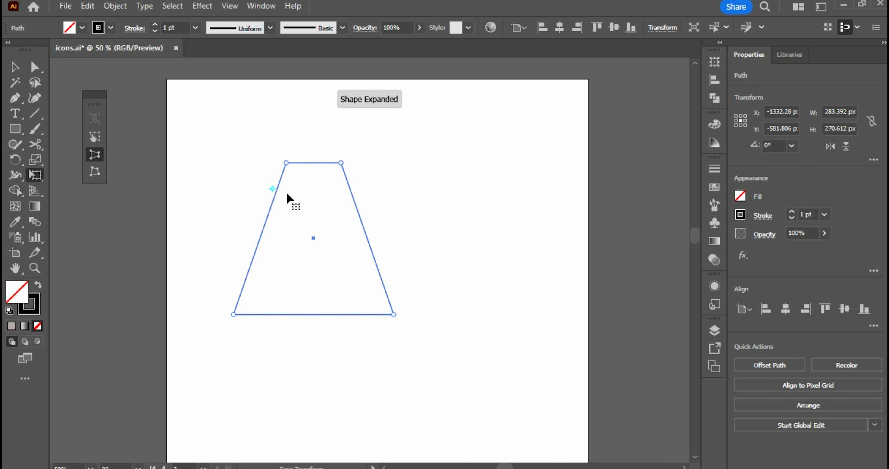
{"action": "left_click_drag", "start_coordinate": [235, 315], "coordinate": [242, 290]}
- Reposition all four corners with Free Distort to form a quadrilateral about 189 × 111 px, and give it a black fill without stroke
{"action": "left_click", "coordinate": [95, 171]}
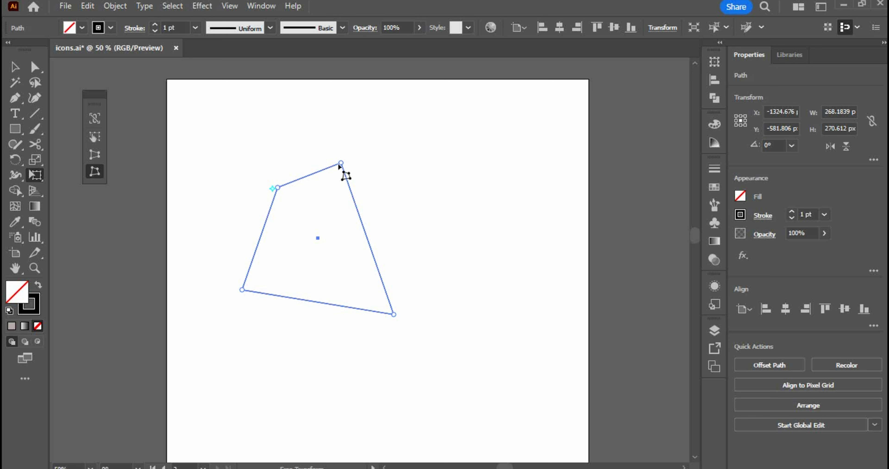
{"action": "left_click_drag", "start_coordinate": [340, 164], "coordinate": [327, 226]}
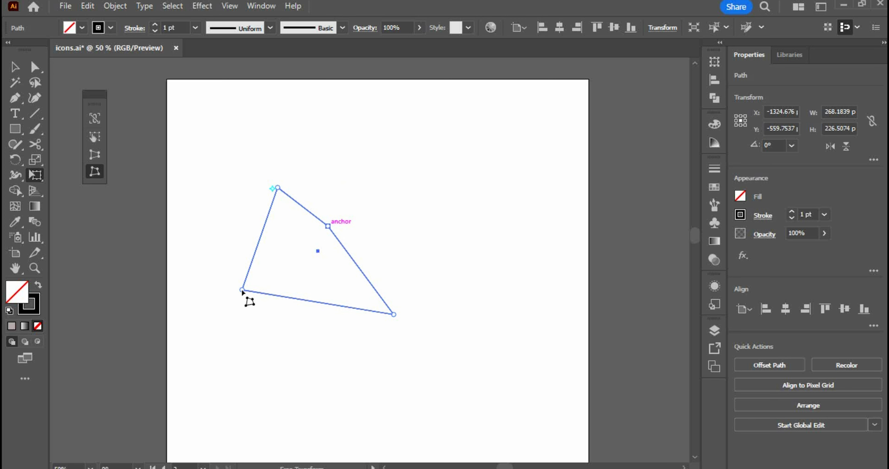
{"action": "mouse_move", "coordinate": [242, 291]}
{"action": "left_mouse_down"}
{"action": "mouse_move", "coordinate": [277, 278]}
{"action": "mouse_move", "coordinate": [228, 292]}
{"action": "left_mouse_up"}
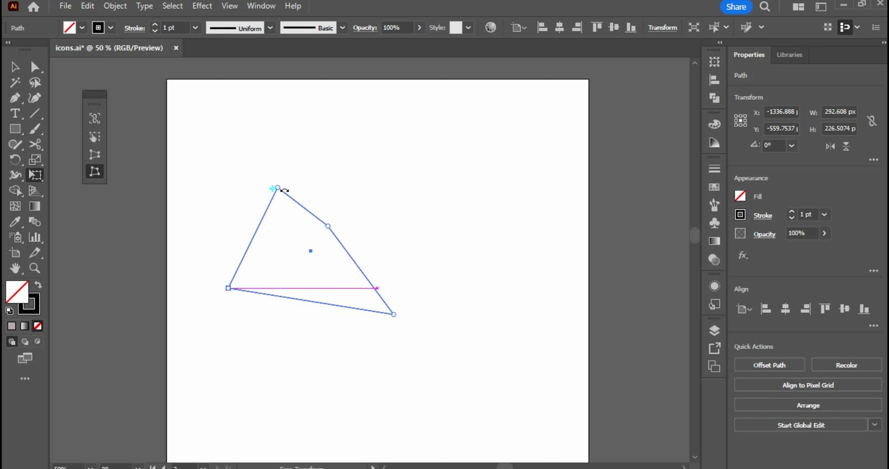
{"action": "left_click_drag", "start_coordinate": [278, 188], "coordinate": [258, 228]}
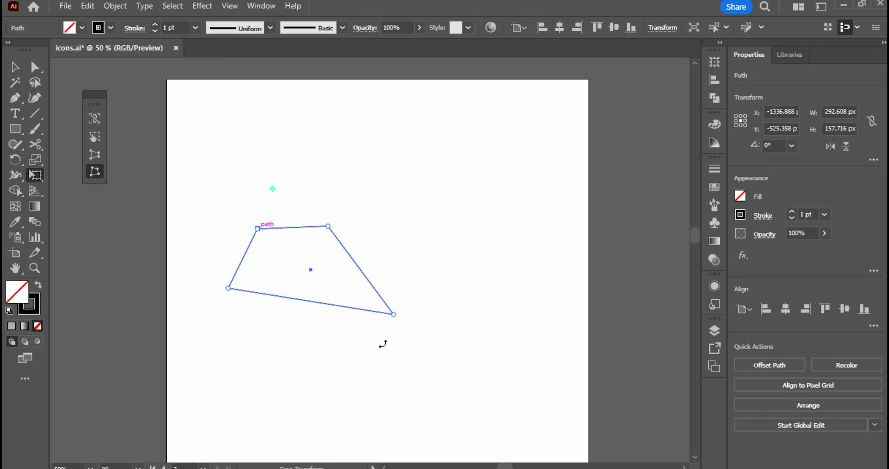
{"action": "left_click_drag", "start_coordinate": [392, 315], "coordinate": [335, 290]}
{"action": "key", "text": "v"}
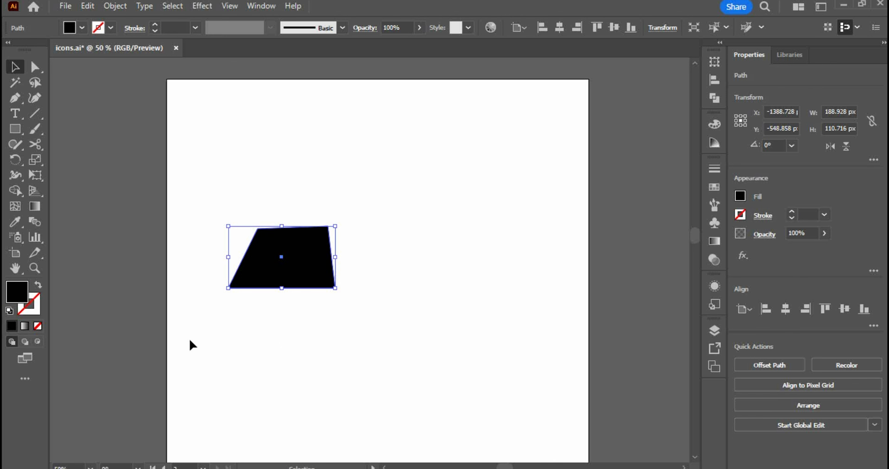
- Move the black quadrilateral up and slightly right on the artboard, then delete it
{"action": "left_click", "coordinate": [191, 345]}
{"action": "left_click_drag", "start_coordinate": [298, 265], "coordinate": [324, 193]}
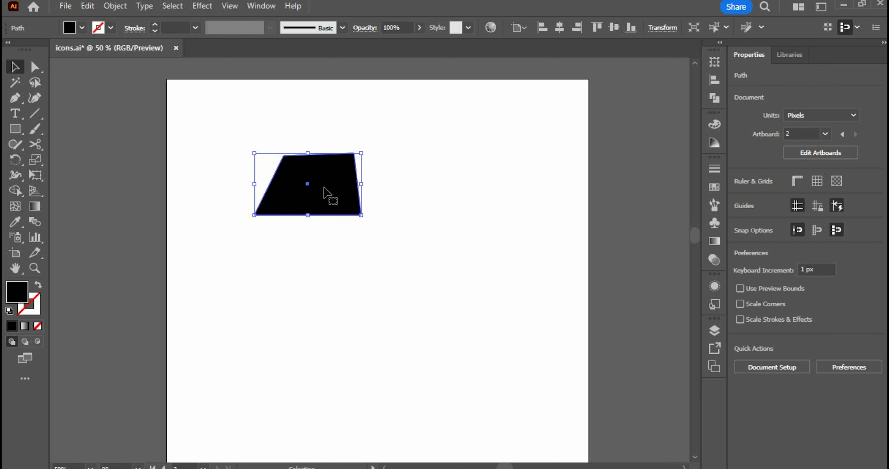
{"action": "key", "text": "Delete"}
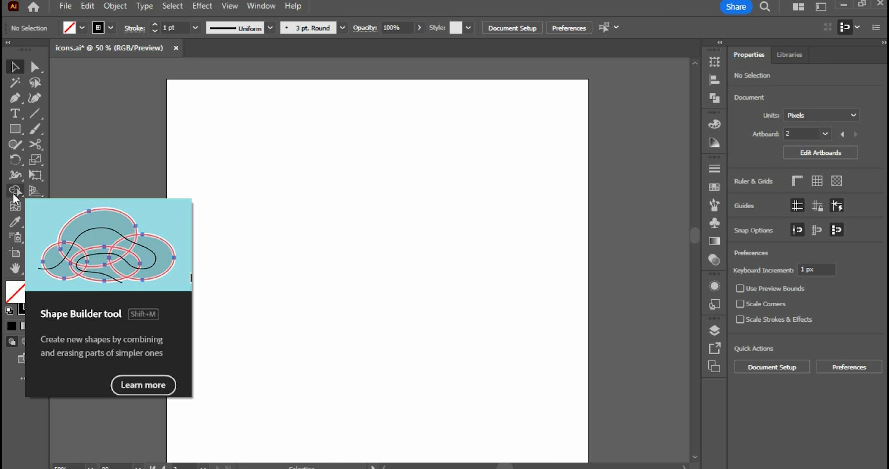
- Draw five overlapping rectangles in the artboard's upper left, from about 154 × 190 px for the first to 260 × 219 px for the last
{"action": "left_click", "coordinate": [15, 129]}
{"action": "left_click_drag", "start_coordinate": [230, 133], "coordinate": [319, 240]}
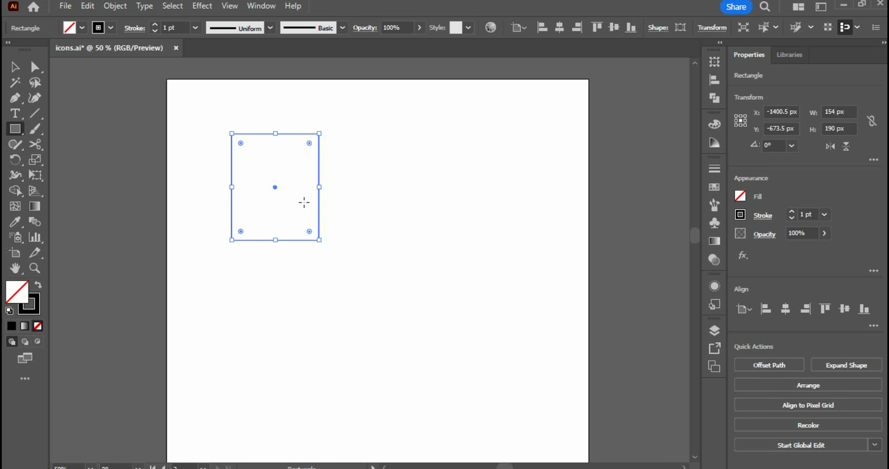
{"action": "left_click_drag", "start_coordinate": [303, 202], "coordinate": [385, 302]}
{"action": "mouse_move", "coordinate": [244, 202]}
{"action": "left_mouse_down"}
{"action": "mouse_move", "coordinate": [374, 295]}
{"action": "mouse_move", "coordinate": [378, 147]}
{"action": "mouse_move", "coordinate": [264, 268]}
{"action": "left_mouse_up"}
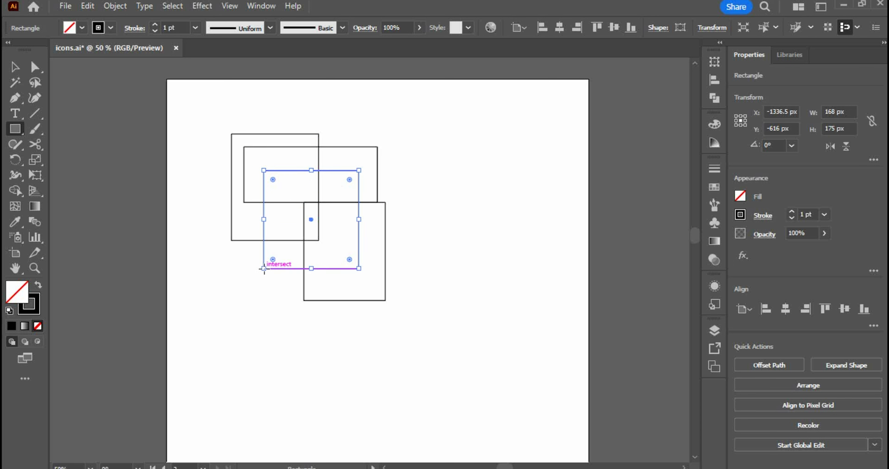
{"action": "left_click_drag", "start_coordinate": [201, 225], "coordinate": [349, 348]}
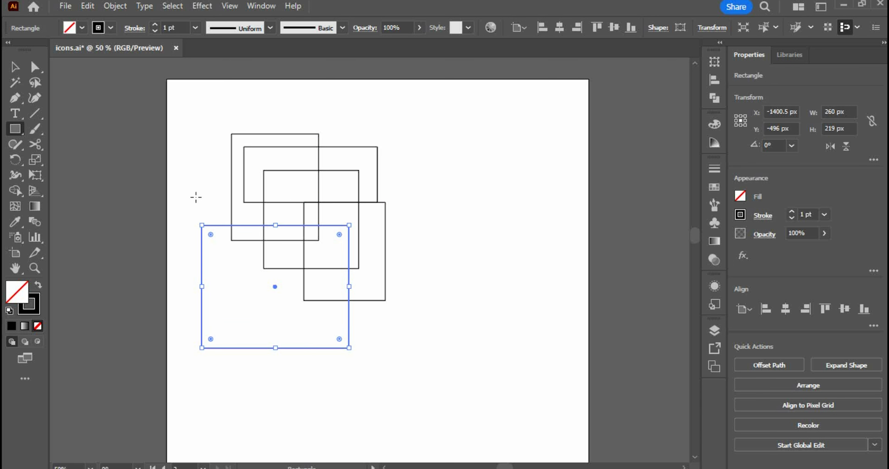
- Select all five rectangles and use Shape Builder to merge the upper regions with those along the right side and lower middle
{"action": "key", "text": "v"}
{"action": "left_click_drag", "start_coordinate": [417, 115], "coordinate": [169, 362]}
{"action": "left_click", "coordinate": [14, 191]}
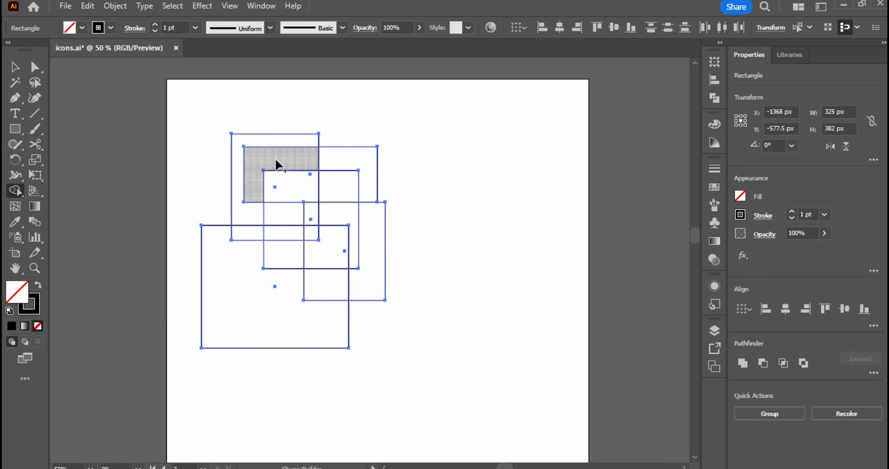
{"action": "mouse_move", "coordinate": [277, 160]}
{"action": "left_mouse_down"}
{"action": "mouse_move", "coordinate": [345, 167]}
{"action": "mouse_move", "coordinate": [365, 163]}
{"action": "left_mouse_up"}
{"action": "mouse_move", "coordinate": [372, 198]}
{"action": "left_mouse_down"}
{"action": "mouse_move", "coordinate": [357, 211]}
{"action": "mouse_move", "coordinate": [361, 268]}
{"action": "mouse_move", "coordinate": [338, 295]}
{"action": "left_mouse_up"}
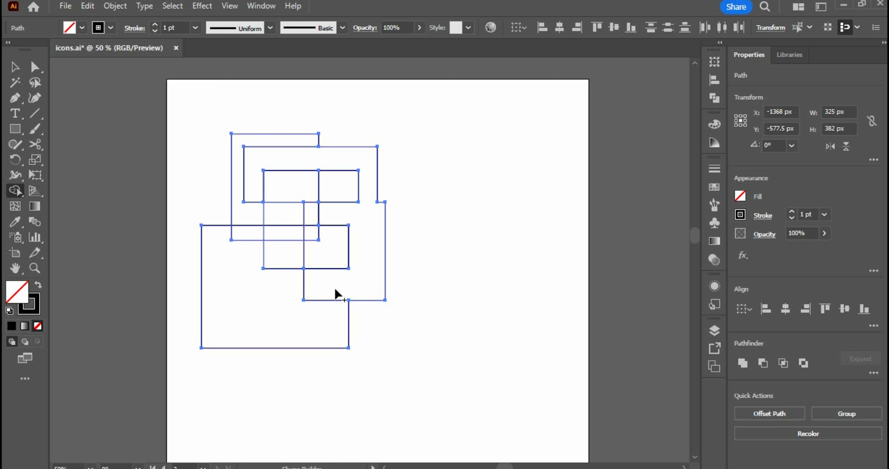
- Undo a trial merge of the left regions, then merge the narrow central regions into the large lower-left rectangle
{"action": "left_click_drag", "start_coordinate": [259, 204], "coordinate": [279, 214]}
{"action": "key", "text": "ctrl+z"}
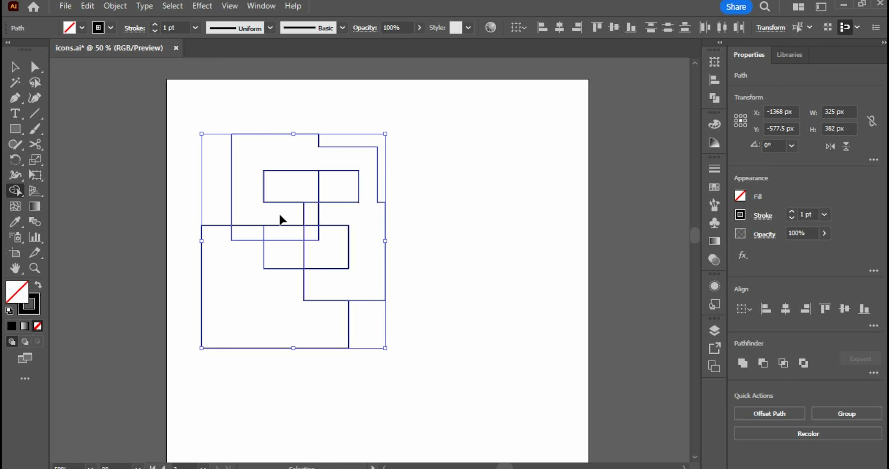
{"action": "mouse_move", "coordinate": [307, 214]}
{"action": "left_mouse_down"}
{"action": "mouse_move", "coordinate": [310, 235]}
{"action": "mouse_move", "coordinate": [254, 235]}
{"action": "mouse_move", "coordinate": [254, 246]}
{"action": "left_mouse_up"}
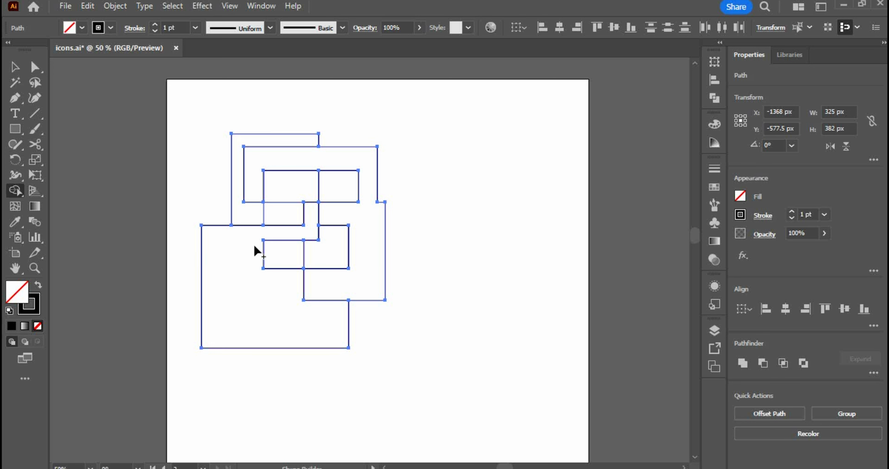
- Separate the pieces made with Shape Builder by moving the large merged outlines and the smaller leftover shapes apart
{"action": "key", "text": "v"}
{"action": "left_click", "coordinate": [391, 202]}
{"action": "left_click_drag", "start_coordinate": [387, 206], "coordinate": [552, 212]}
{"action": "left_click_drag", "start_coordinate": [303, 352], "coordinate": [394, 425]}
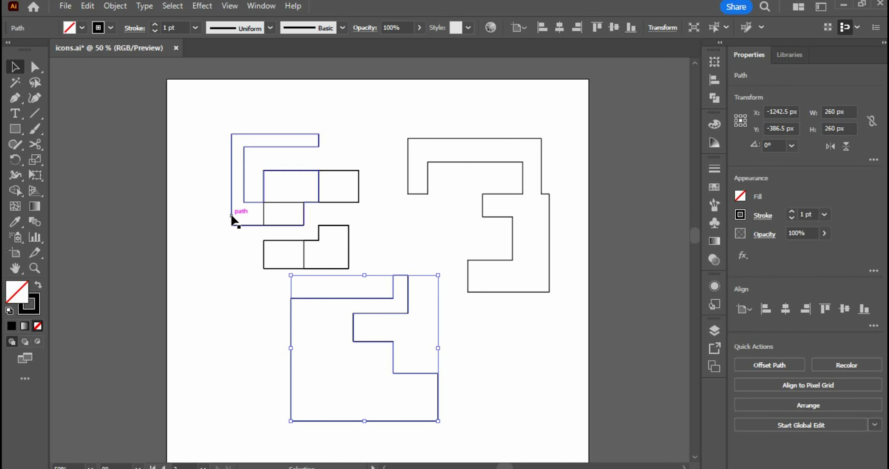
{"action": "left_click_drag", "start_coordinate": [234, 218], "coordinate": [139, 377]}
{"action": "left_click_drag", "start_coordinate": [278, 241], "coordinate": [276, 226]}
{"action": "left_click_drag", "start_coordinate": [283, 269], "coordinate": [258, 310]}
{"action": "left_click_drag", "start_coordinate": [344, 264], "coordinate": [413, 318]}
{"action": "left_click", "coordinate": [346, 273]}
- Select all the separated pieces and delete them from the artboard
{"action": "scroll", "coordinate": [579, 121], "scroll_direction": "down", "scroll_amount": 2}
{"action": "left_click_drag", "start_coordinate": [576, 75], "coordinate": [167, 380]}
{"action": "key", "text": "Delete"}
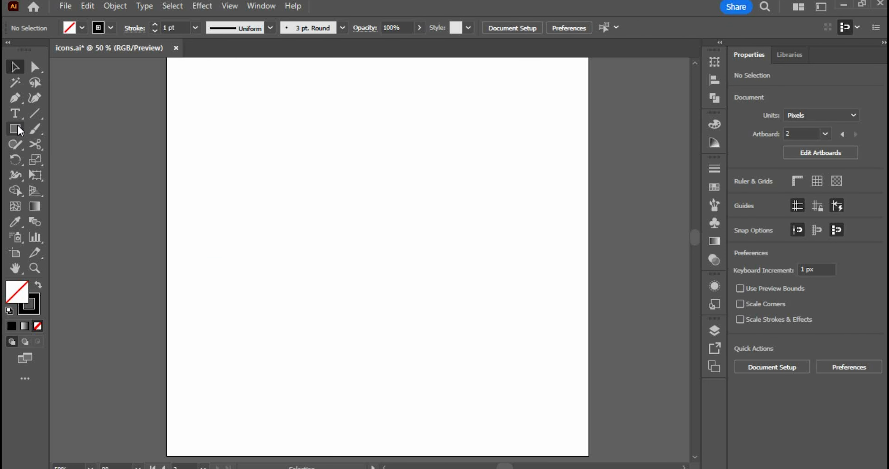
- Draw five overlapping circles and ellipses on the artboard, the last two about 274 × 308 px and 299 × 225 px
{"action": "left_click_drag", "start_coordinate": [19, 131], "coordinate": [80, 159]}
{"action": "mouse_move", "coordinate": [248, 166]}
{"action": "left_mouse_down"}
{"action": "mouse_move", "coordinate": [381, 317]}
{"action": "mouse_move", "coordinate": [415, 330]}
{"action": "left_mouse_up"}
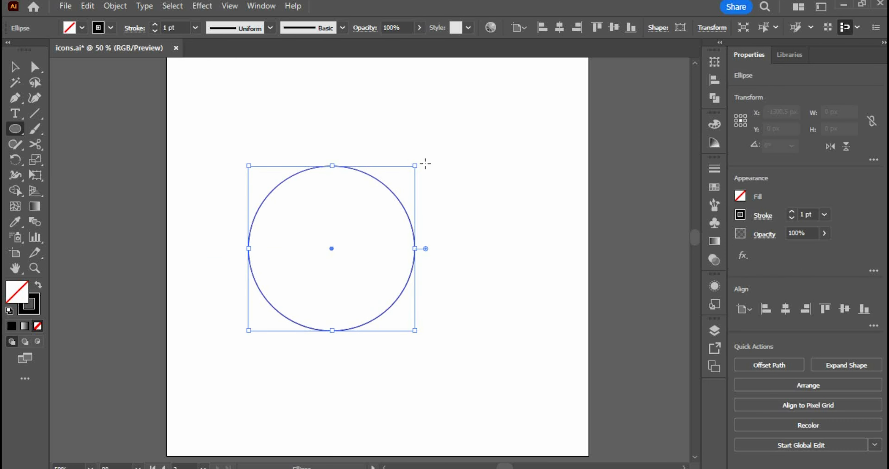
{"action": "mouse_move", "coordinate": [440, 131]}
{"action": "left_mouse_down"}
{"action": "mouse_move", "coordinate": [341, 262]}
{"action": "mouse_move", "coordinate": [315, 255]}
{"action": "left_mouse_up"}
{"action": "left_click_drag", "start_coordinate": [205, 131], "coordinate": [349, 273]}
{"action": "mouse_move", "coordinate": [415, 371]}
{"action": "left_mouse_down"}
{"action": "mouse_move", "coordinate": [290, 199]}
{"action": "mouse_move", "coordinate": [259, 198]}
{"action": "left_mouse_up"}
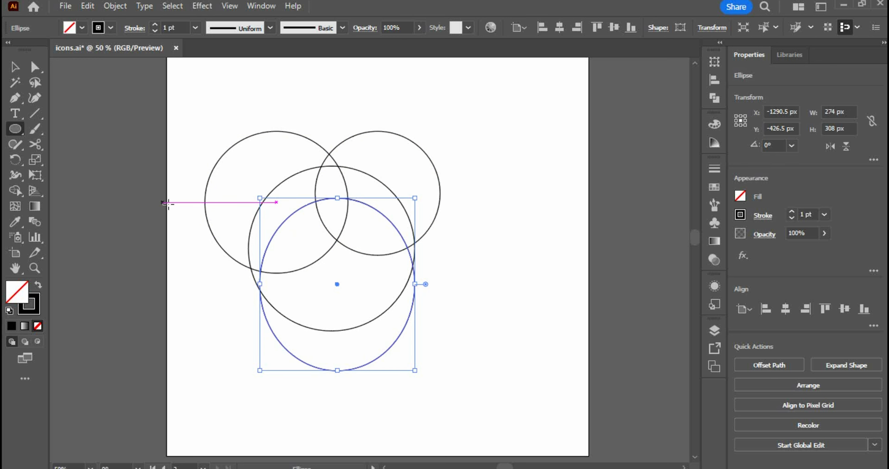
{"action": "left_click_drag", "start_coordinate": [168, 203], "coordinate": [332, 328]}
{"action": "left_click", "coordinate": [153, 390]}
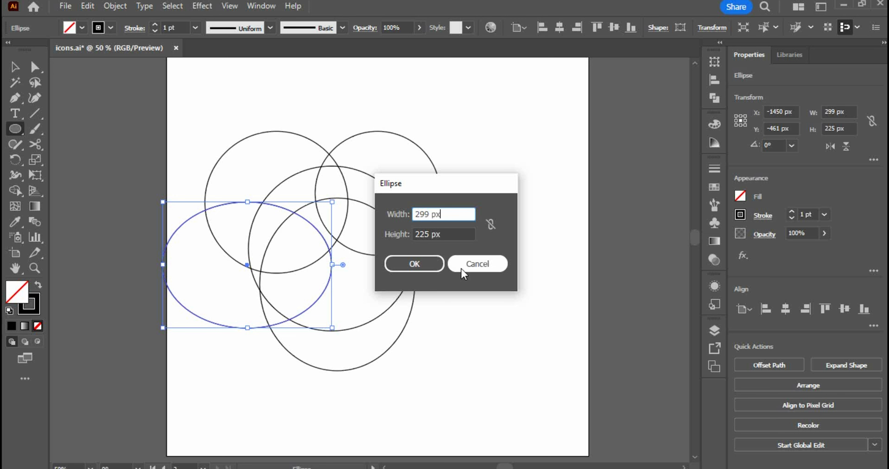
{"action": "left_click", "coordinate": [462, 266]}
- Select all five ellipses and merge the overlapping regions inside the central circle with Shape Builder, undoing a stray merge
{"action": "key", "text": "v"}
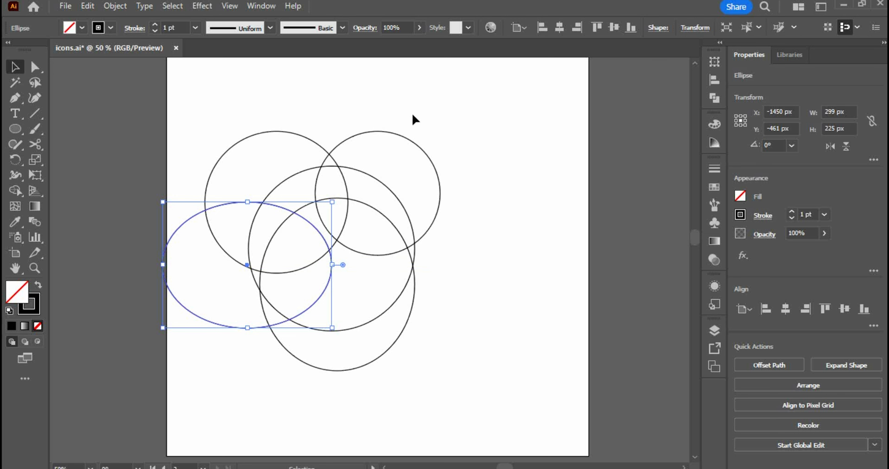
{"action": "left_click_drag", "start_coordinate": [465, 101], "coordinate": [111, 385]}
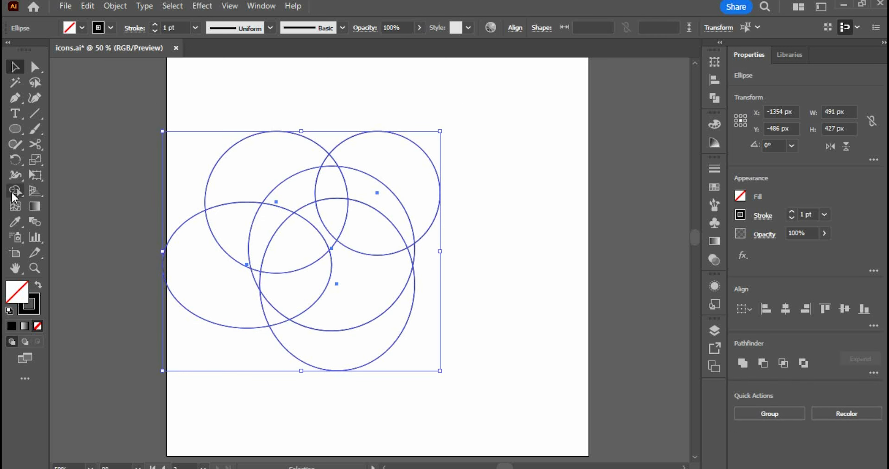
{"action": "left_click", "coordinate": [14, 193]}
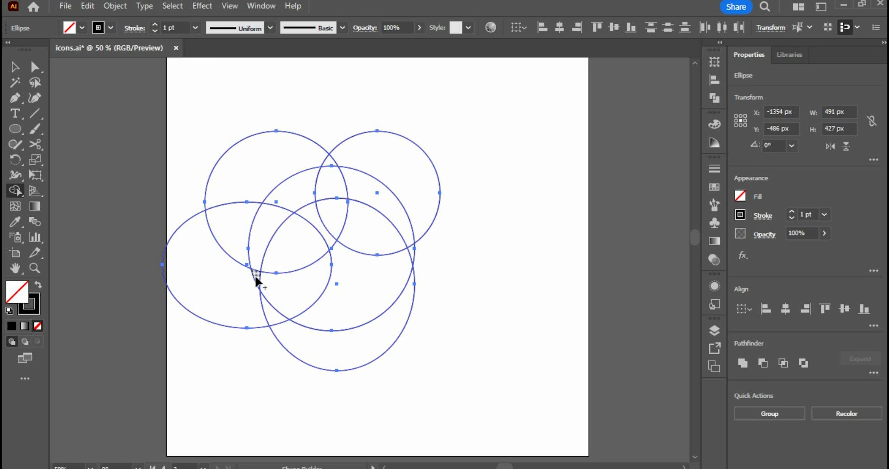
{"action": "mouse_move", "coordinate": [257, 279]}
{"action": "left_mouse_down"}
{"action": "mouse_move", "coordinate": [256, 260]}
{"action": "mouse_move", "coordinate": [300, 184]}
{"action": "mouse_move", "coordinate": [334, 192]}
{"action": "mouse_move", "coordinate": [363, 224]}
{"action": "mouse_move", "coordinate": [360, 271]}
{"action": "mouse_move", "coordinate": [376, 190]}
{"action": "left_mouse_up"}
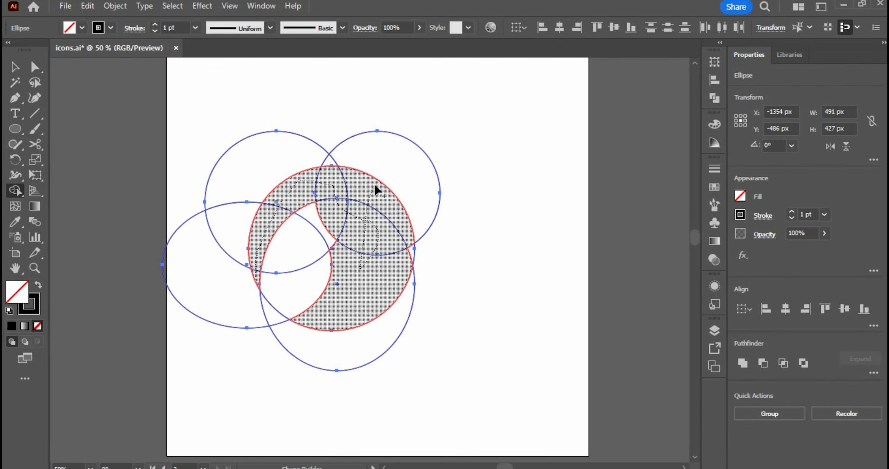
{"action": "left_click_drag", "start_coordinate": [411, 251], "coordinate": [411, 249]}
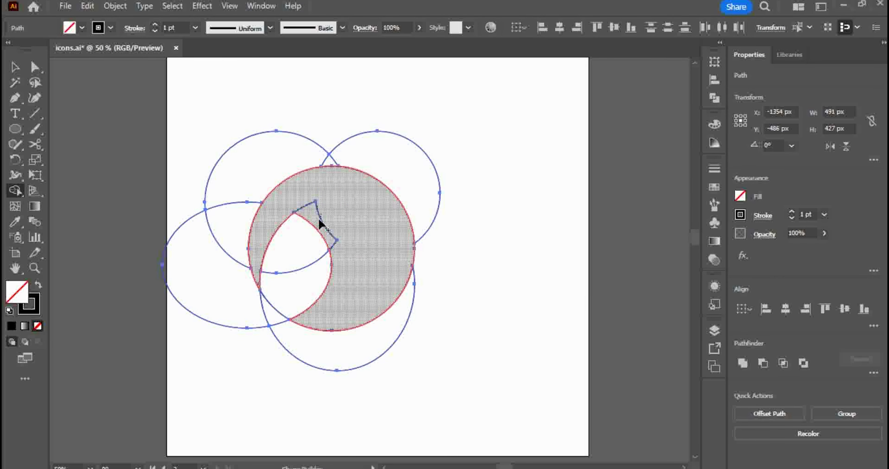
{"action": "key", "text": "ctrl+z"}
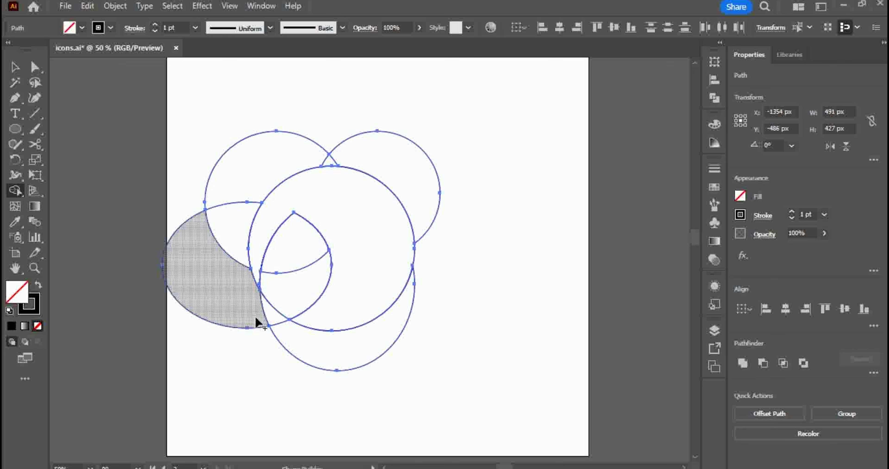
- Merge the left ellipse's regions with the central circle and the two upper circles' outer regions into one outline using Shape Builder
{"action": "mouse_move", "coordinate": [257, 321]}
{"action": "left_mouse_down"}
{"action": "mouse_move", "coordinate": [306, 293]}
{"action": "mouse_move", "coordinate": [281, 250]}
{"action": "mouse_move", "coordinate": [245, 277]}
{"action": "left_mouse_up"}
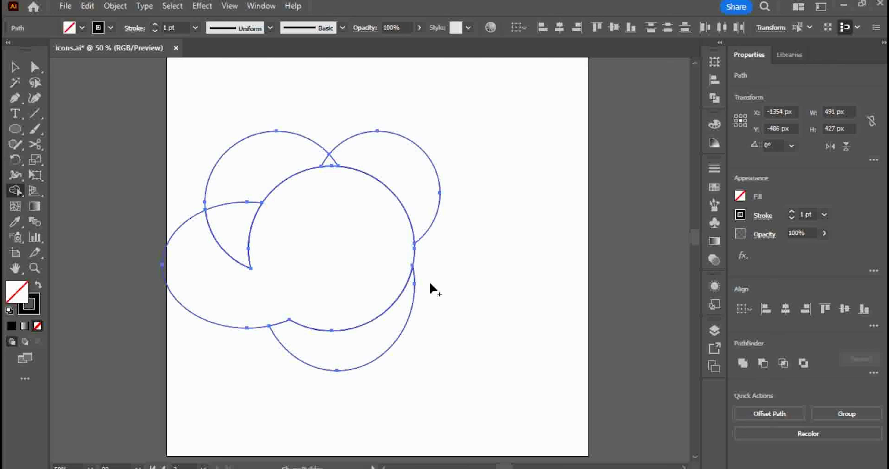
{"action": "left_click", "coordinate": [395, 153]}
{"action": "left_click_drag", "start_coordinate": [342, 153], "coordinate": [323, 165]}
{"action": "key", "text": "v"}
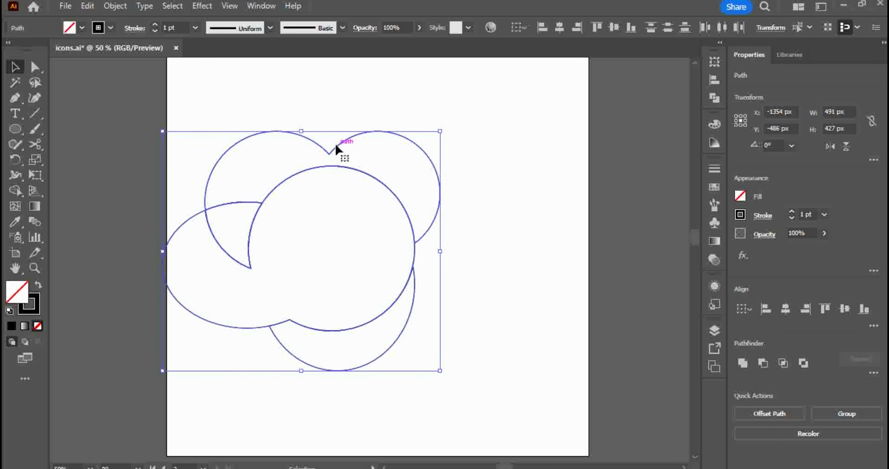
- Move the merged upper outline and the central shape away from the other pieces, and delete everything from the artboard
{"action": "left_click", "coordinate": [368, 94]}
{"action": "left_click_drag", "start_coordinate": [367, 135], "coordinate": [434, 91]}
{"action": "left_click_drag", "start_coordinate": [410, 222], "coordinate": [518, 294]}
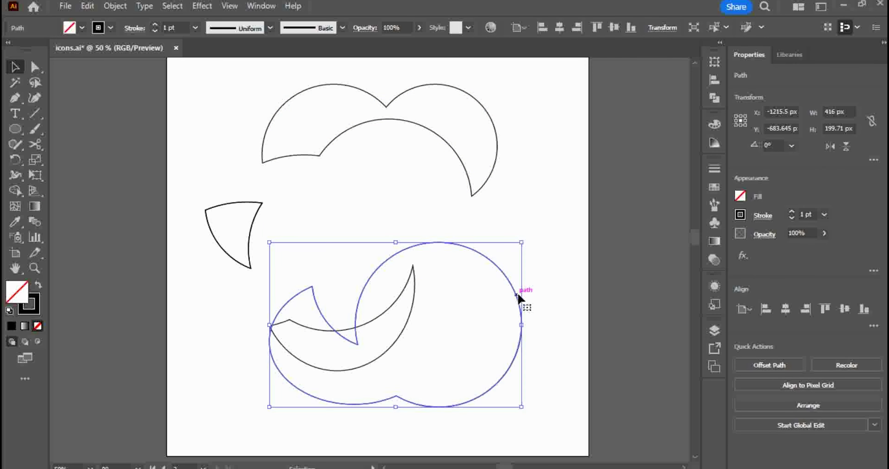
{"action": "left_click_drag", "start_coordinate": [578, 369], "coordinate": [202, 110]}
{"action": "key", "text": "Delete"}
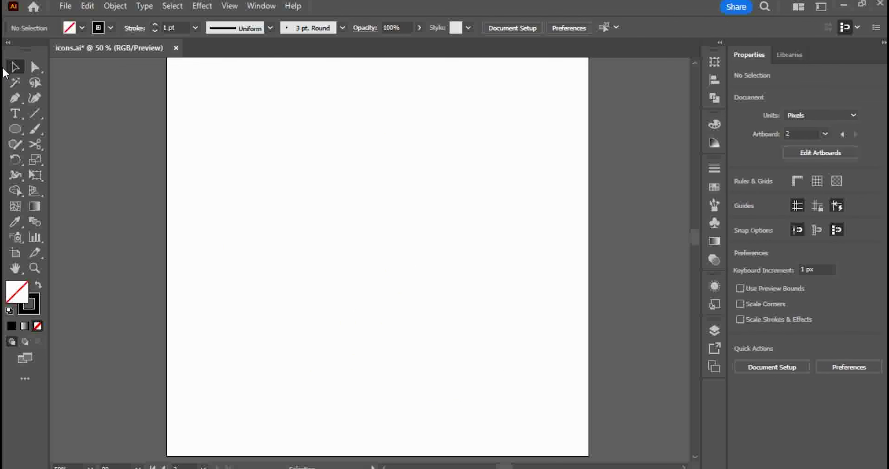
- Draw four overlapping ellipses on the artboard, the last and widest about 372 × 272 px
{"action": "key", "text": "l"}
{"action": "left_click_drag", "start_coordinate": [207, 190], "coordinate": [365, 334]}
{"action": "mouse_move", "coordinate": [367, 148]}
{"action": "left_mouse_down"}
{"action": "mouse_move", "coordinate": [311, 253]}
{"action": "mouse_move", "coordinate": [214, 269]}
{"action": "left_mouse_up"}
{"action": "mouse_move", "coordinate": [214, 229]}
{"action": "left_mouse_down"}
{"action": "mouse_move", "coordinate": [213, 387]}
{"action": "mouse_move", "coordinate": [331, 386]}
{"action": "left_mouse_up"}
{"action": "mouse_move", "coordinate": [457, 208]}
{"action": "left_mouse_down"}
{"action": "mouse_move", "coordinate": [450, 181]}
{"action": "mouse_move", "coordinate": [284, 252]}
{"action": "mouse_move", "coordinate": [264, 337]}
{"action": "mouse_move", "coordinate": [247, 360]}
{"action": "left_mouse_up"}
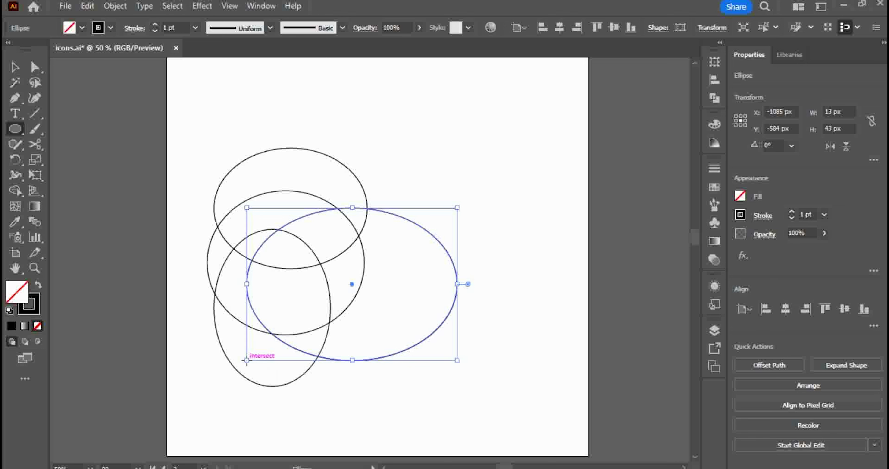
- Select all four ellipses and subtract their outer upper, right, left and lower regions with Shape Builder, and deselect the remaining shape
{"action": "key", "text": "v"}
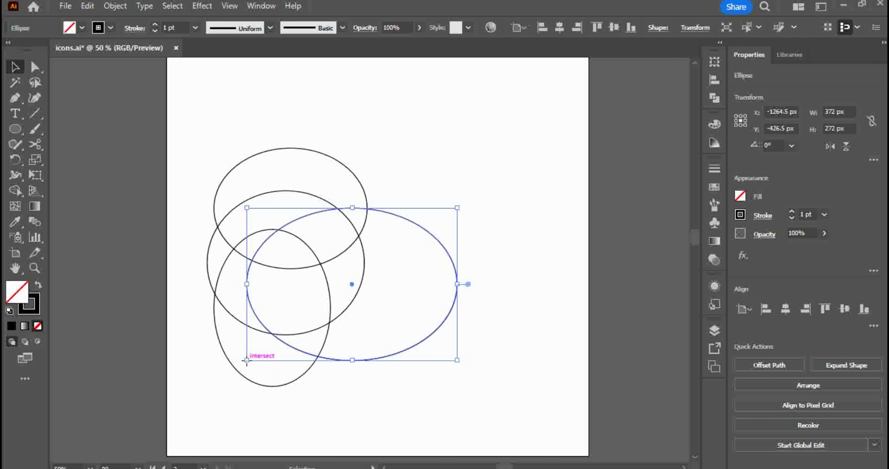
{"action": "left_click_drag", "start_coordinate": [481, 114], "coordinate": [195, 415]}
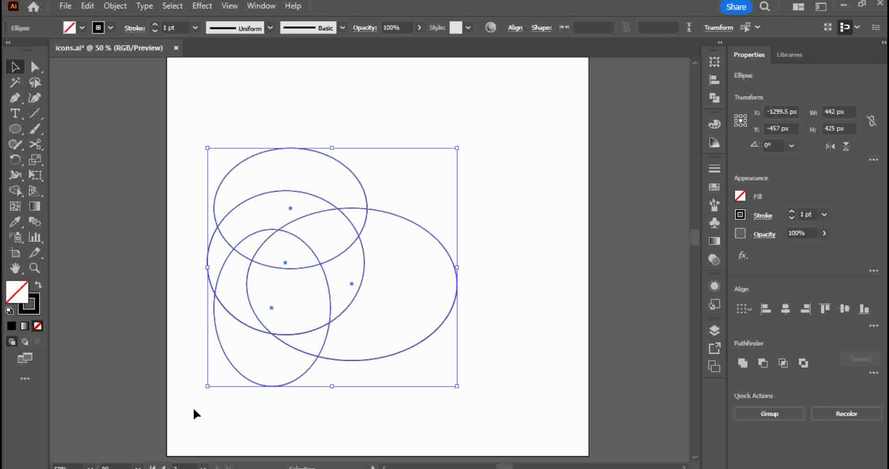
{"action": "left_click", "coordinate": [15, 191]}
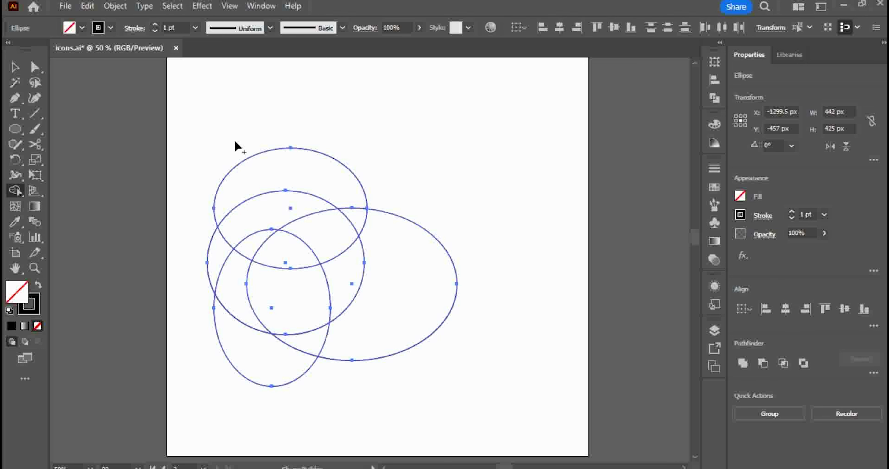
{"action": "left_click_drag", "start_coordinate": [235, 145], "coordinate": [268, 172], "text": "alt"}
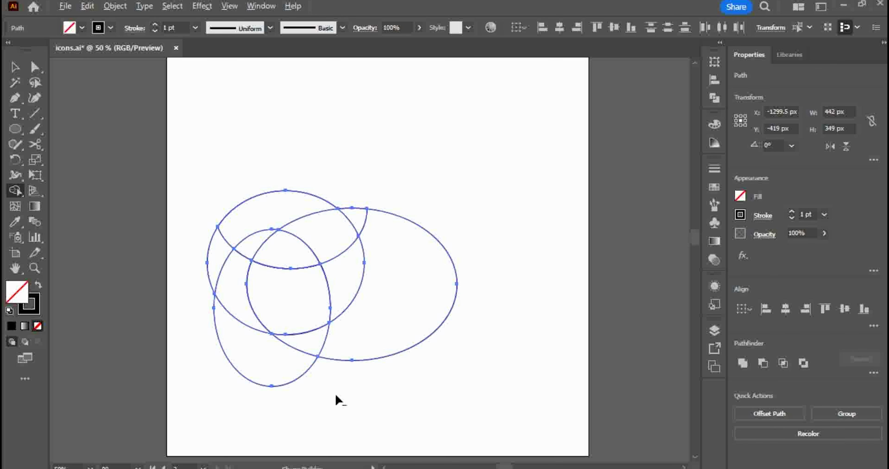
{"action": "mouse_move", "coordinate": [336, 395]}
{"action": "left_mouse_down", "text": "alt"}
{"action": "mouse_move", "coordinate": [308, 305]}
{"action": "mouse_move", "coordinate": [335, 393]}
{"action": "mouse_move", "coordinate": [380, 335]}
{"action": "left_mouse_up", "text": "alt"}
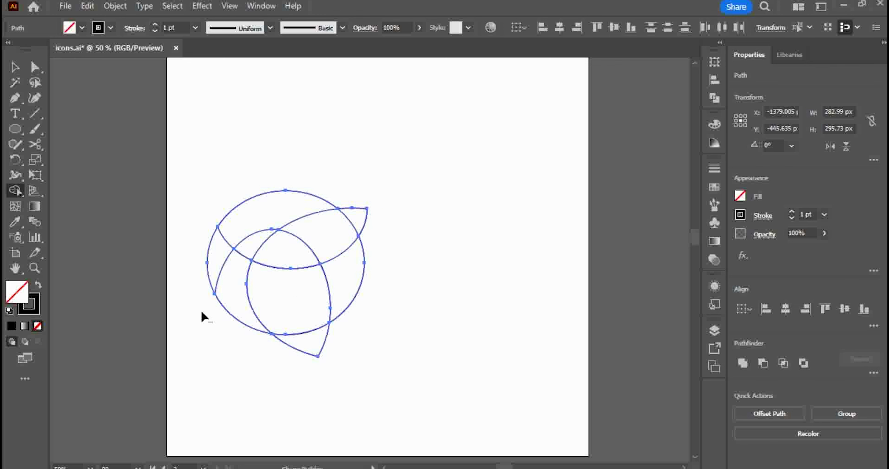
{"action": "mouse_move", "coordinate": [204, 316]}
{"action": "left_mouse_down", "text": "alt"}
{"action": "mouse_move", "coordinate": [226, 293]}
{"action": "mouse_move", "coordinate": [224, 274]}
{"action": "left_mouse_up", "text": "alt"}
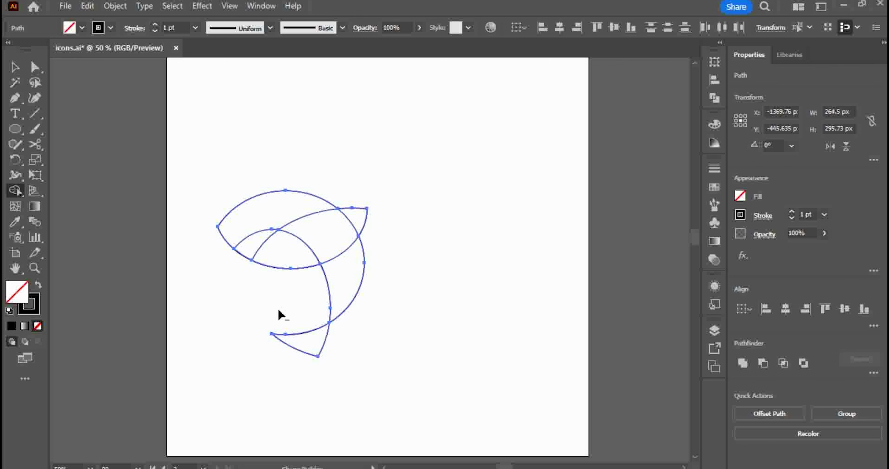
{"action": "left_click_drag", "start_coordinate": [279, 310], "coordinate": [303, 375], "text": "alt"}
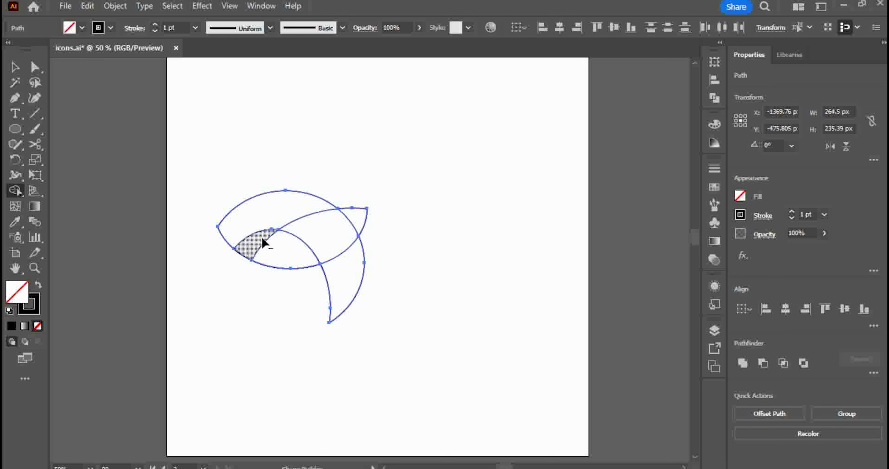
{"action": "mouse_move", "coordinate": [263, 238]}
{"action": "left_mouse_down", "text": "alt"}
{"action": "mouse_move", "coordinate": [250, 230]}
{"action": "mouse_move", "coordinate": [250, 241]}
{"action": "left_mouse_up", "text": "alt"}
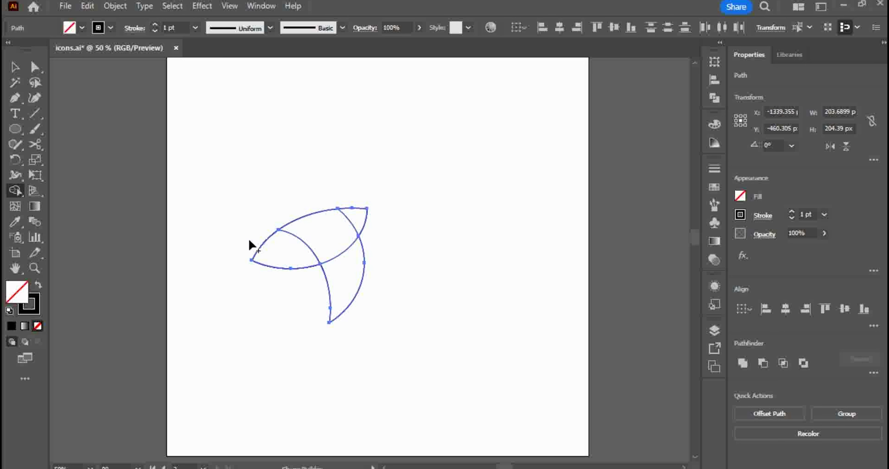
{"action": "key", "text": "v"}
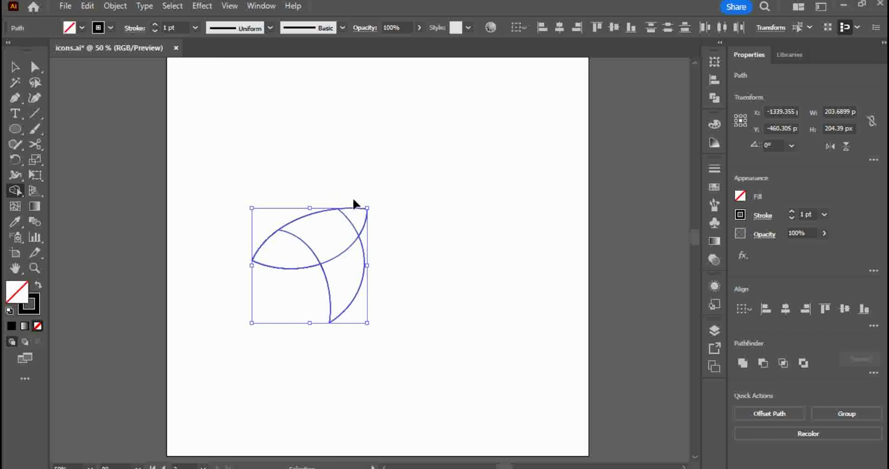
{"action": "left_click", "coordinate": [354, 200]}
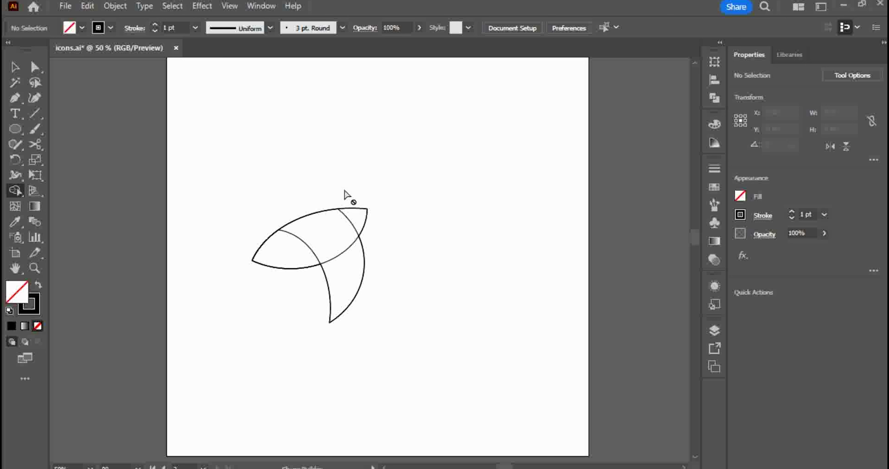
- Reselect the remaining pieces and subtract the small upper-right tip and the lower crescent with Shape Builder
{"action": "key", "text": "v"}
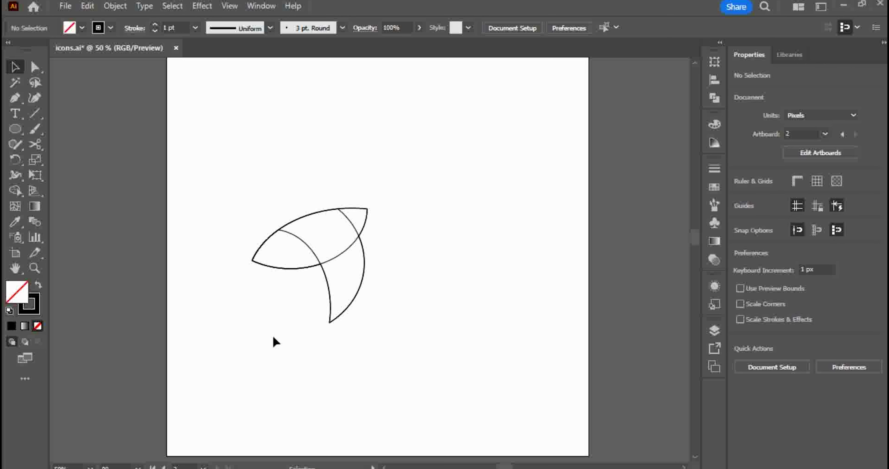
{"action": "left_click_drag", "start_coordinate": [265, 340], "coordinate": [371, 210]}
{"action": "left_click", "coordinate": [20, 190]}
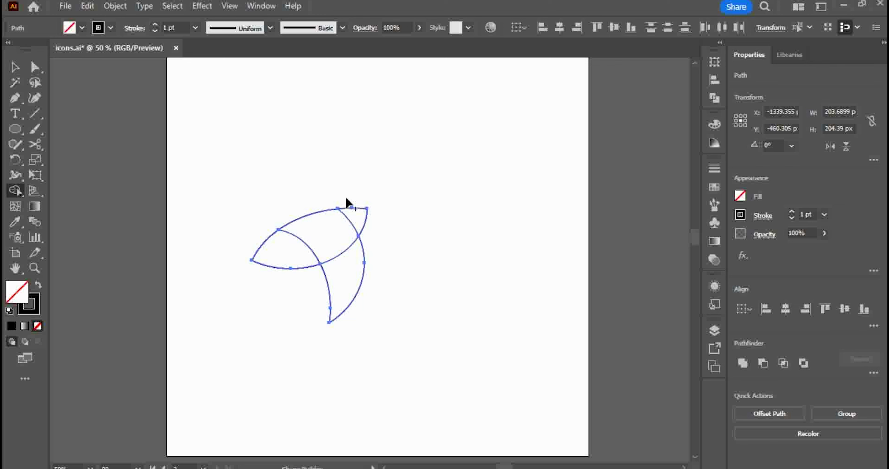
{"action": "left_click", "coordinate": [354, 216], "text": "alt"}
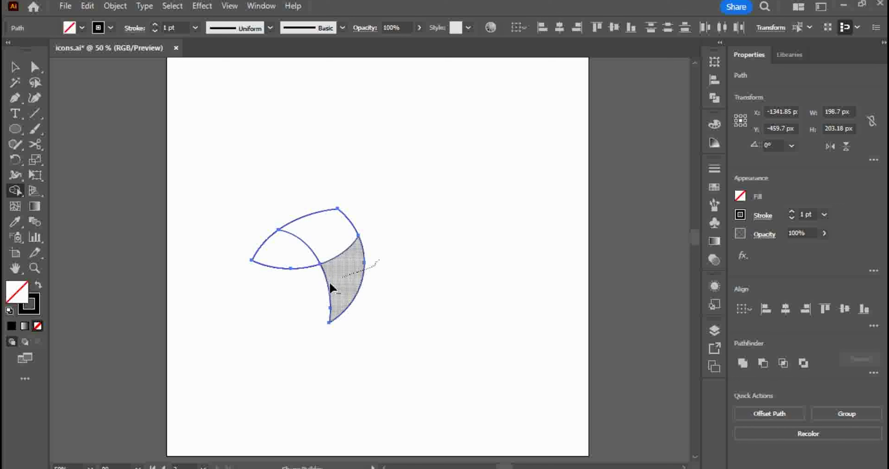
{"action": "left_click", "coordinate": [322, 294], "text": "alt"}
{"action": "key", "text": "v"}
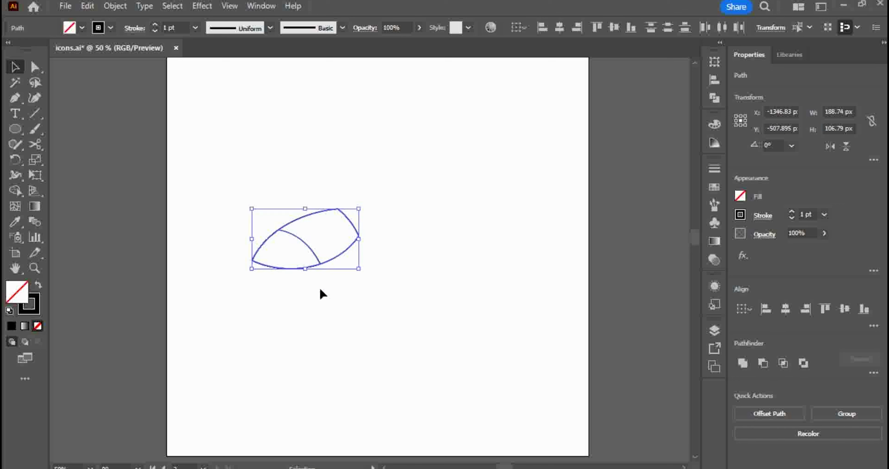